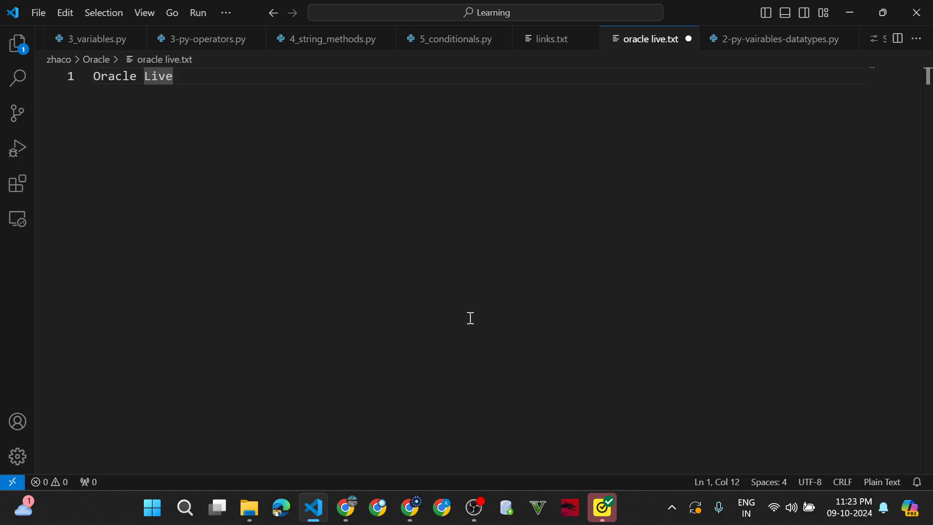
# - Leave Visual Studio Code and bring Chrome to the front on its new tab page
pyautogui.click(407, 517)
pyautogui.click(279, 101)
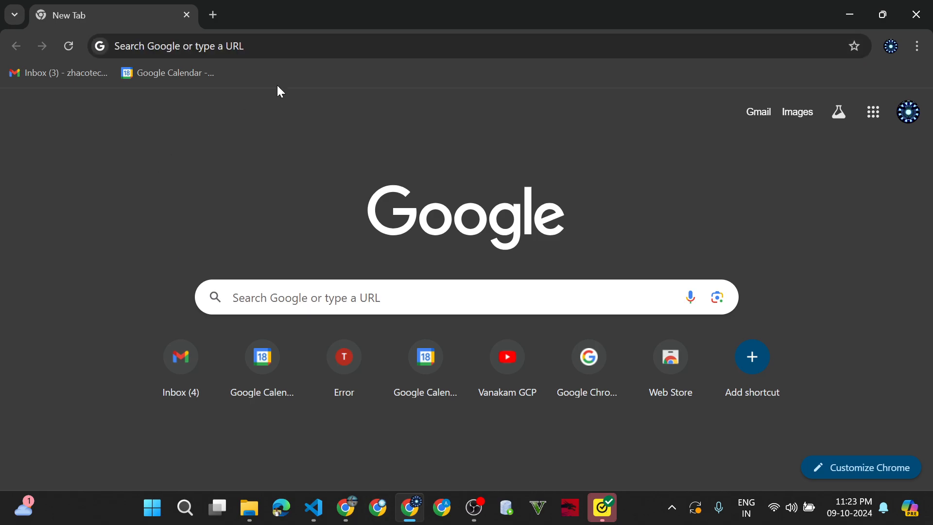
# - Google 'oracle live' and open the Oracle Live SQL site at livesql.oracle.com
pyautogui.click(273, 43)
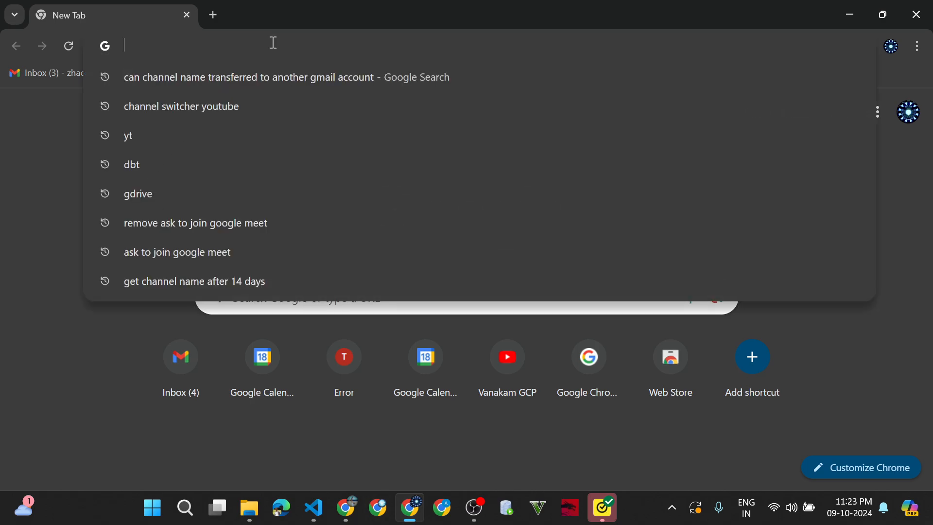
pyautogui.write('oracle live')
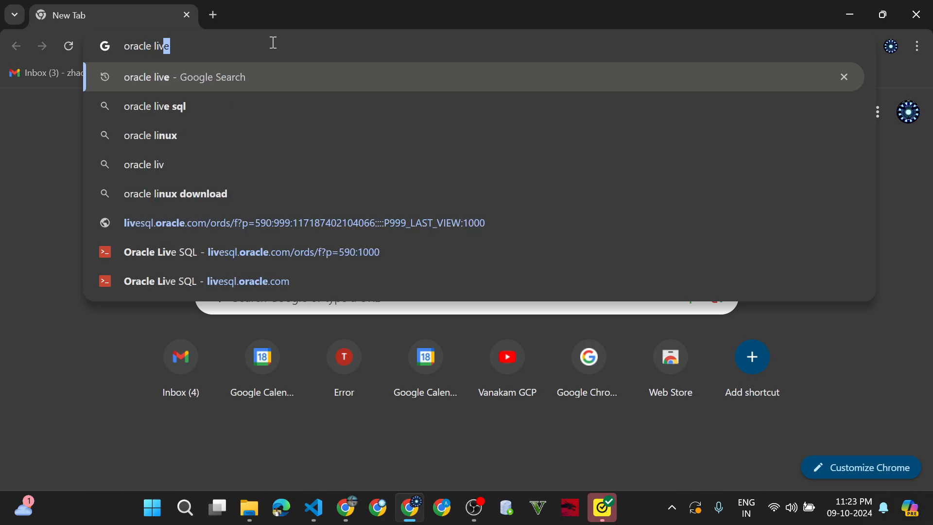
pyautogui.press('Return')
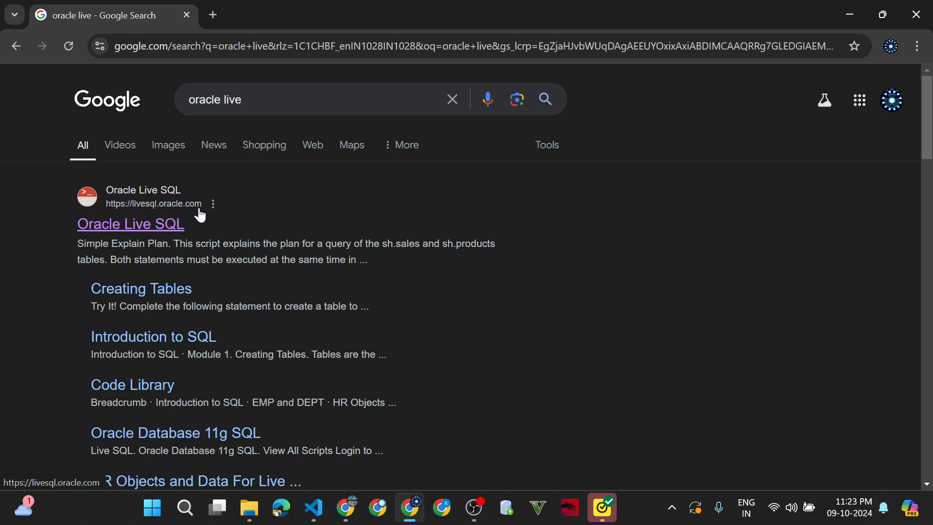
pyautogui.click(161, 228)
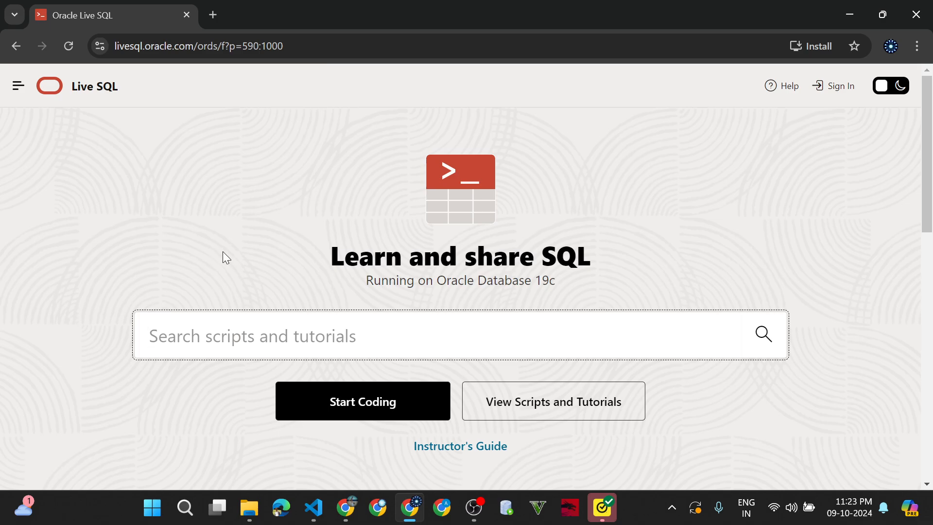
# - Go to Sign in to Oracle and open the Create Your Oracle Account form in a new tab
pyautogui.click(847, 97)
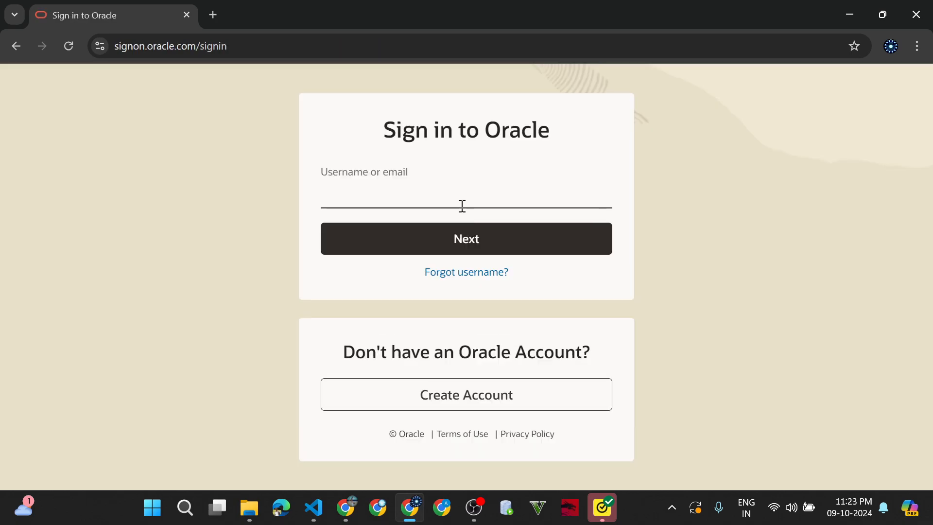
pyautogui.click(461, 203)
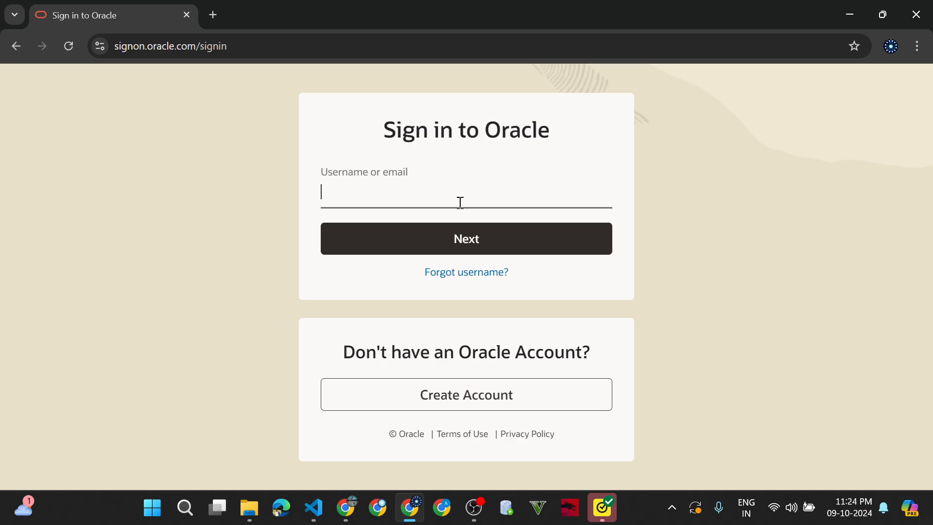
pyautogui.click(478, 409)
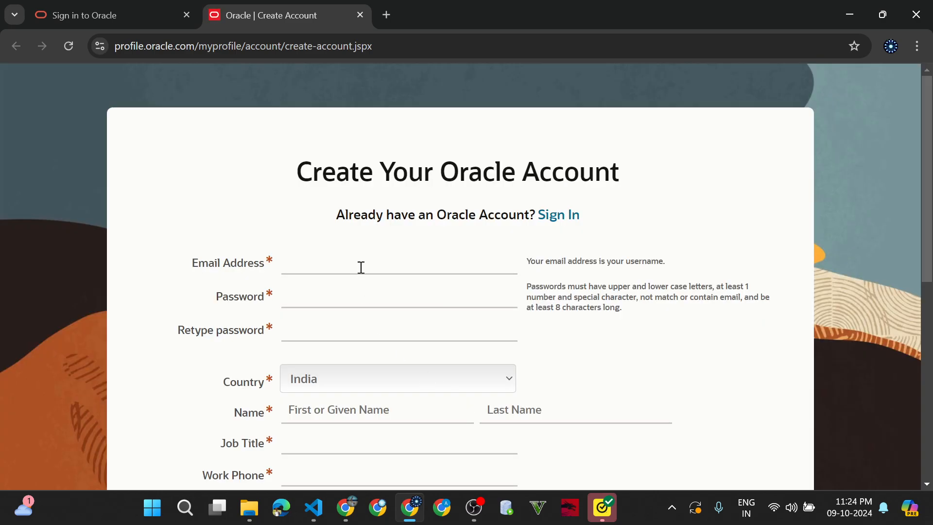
# - Enter the account e-mail address and a qualifying password, then retype the password to match
pyautogui.click(361, 268)
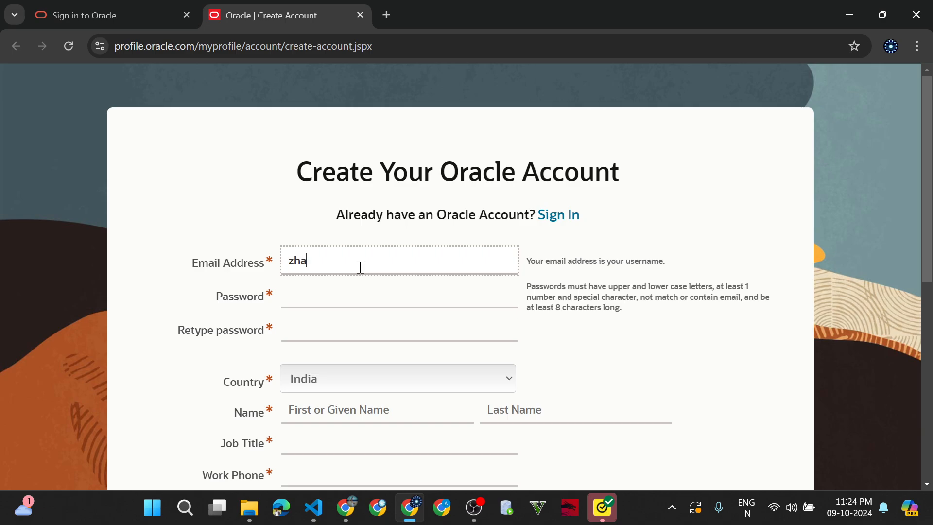
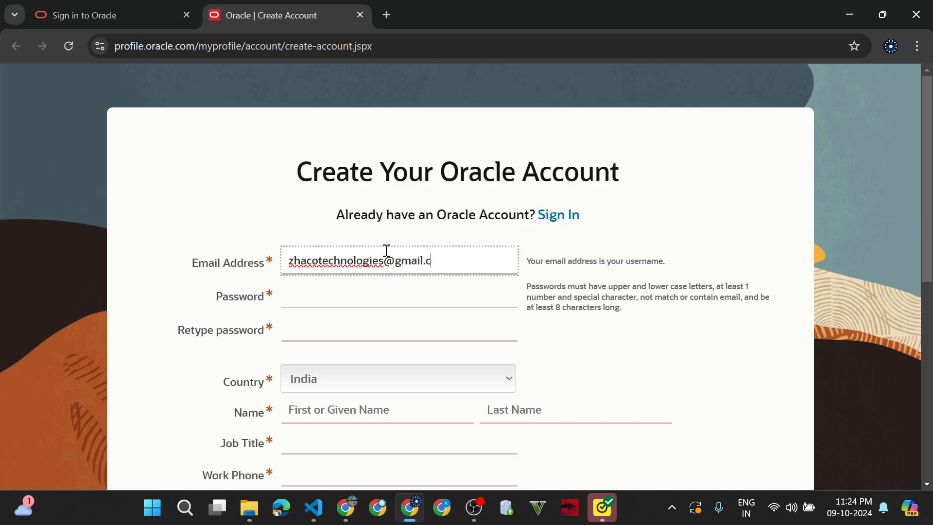
pyautogui.click(385, 300)
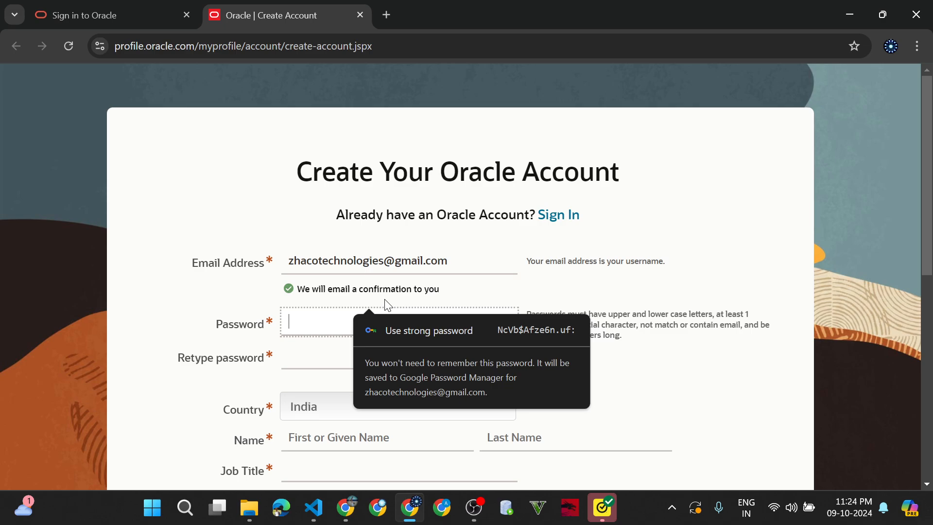
pyautogui.write('*')
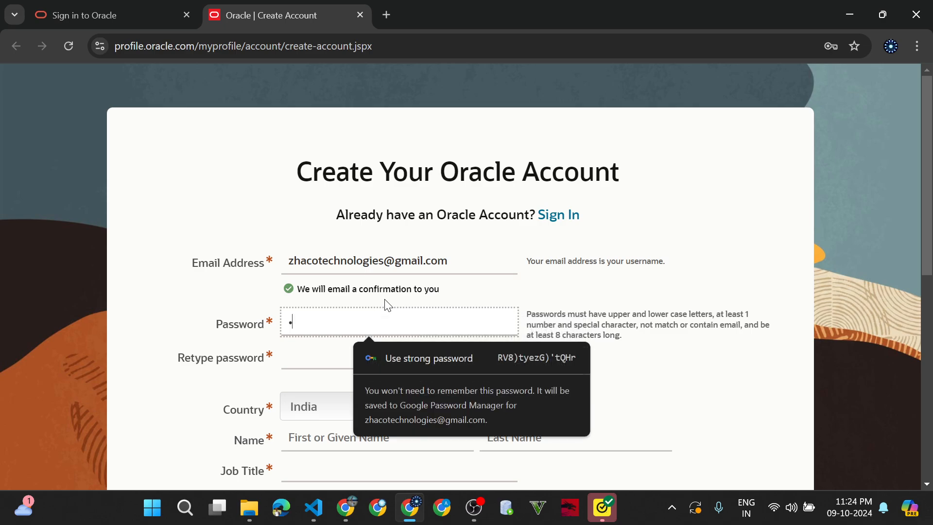
pyautogui.write('*********')
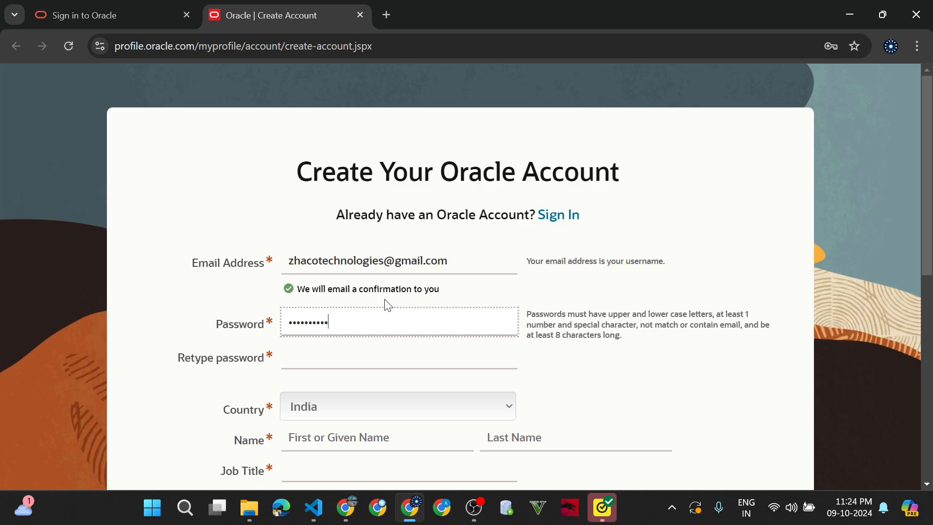
pyautogui.press('Tab')
pyautogui.write('*')
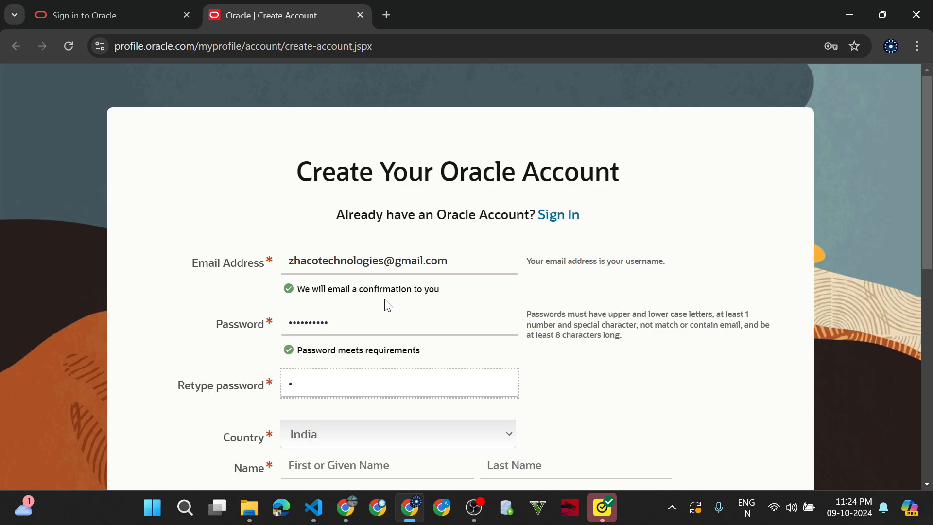
pyautogui.write('*********')
pyautogui.press('Tab')
# - Fill in the first name and last name fields
pyautogui.scroll(-4, 384, 299)
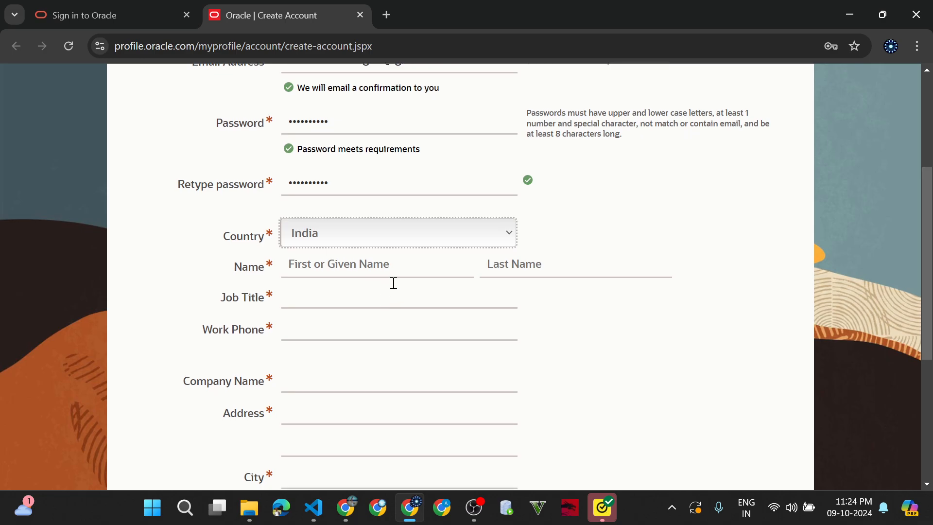
pyautogui.click(400, 270)
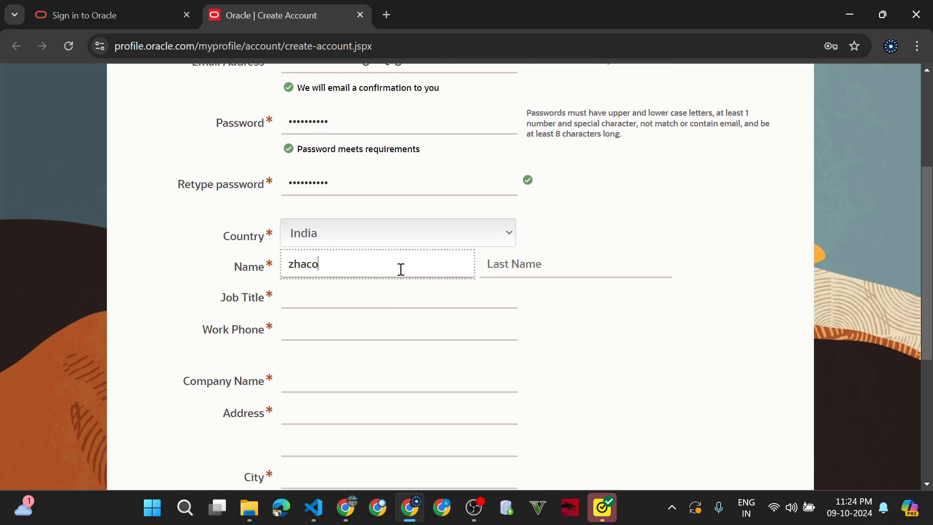
pyautogui.press('Tab')
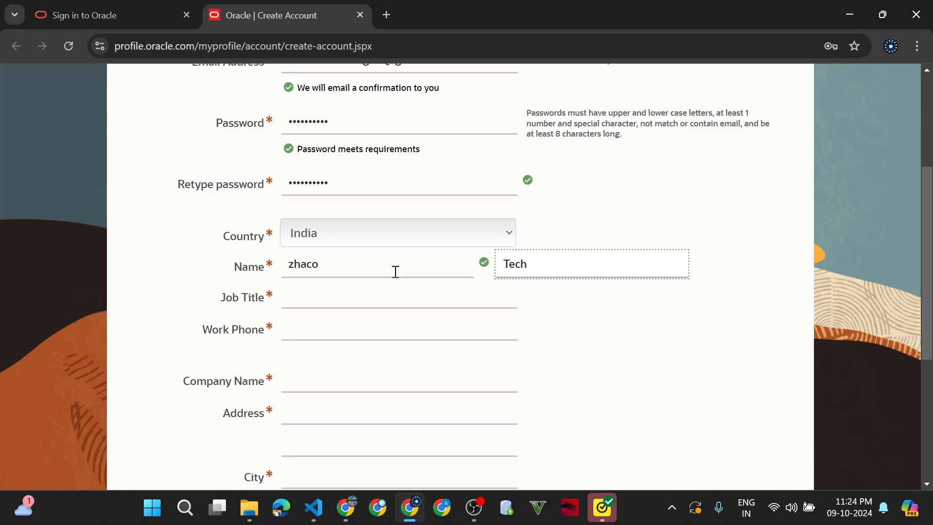
# - Set the job title to Student and enter the work phone number
pyautogui.click(372, 294)
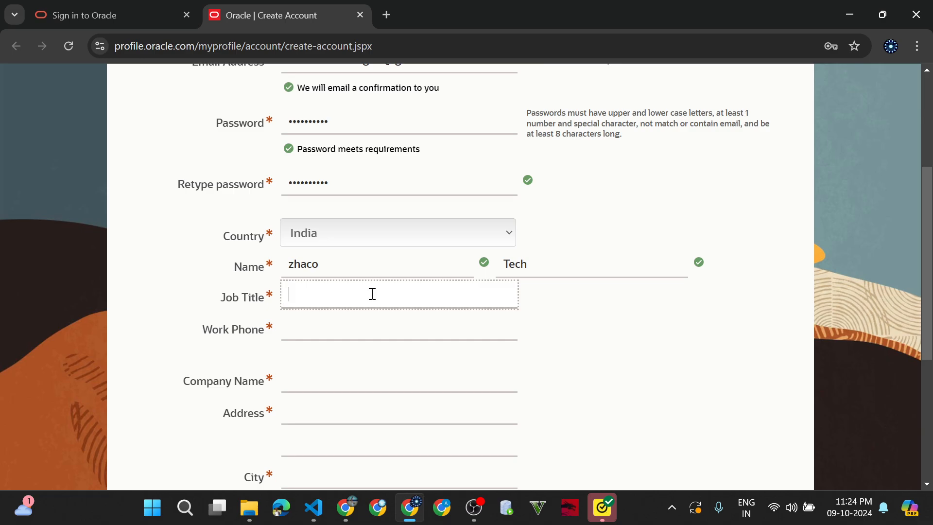
pyautogui.write('s')
pyautogui.press('BackSpace')
pyautogui.write('Student')
pyautogui.press('Tab')
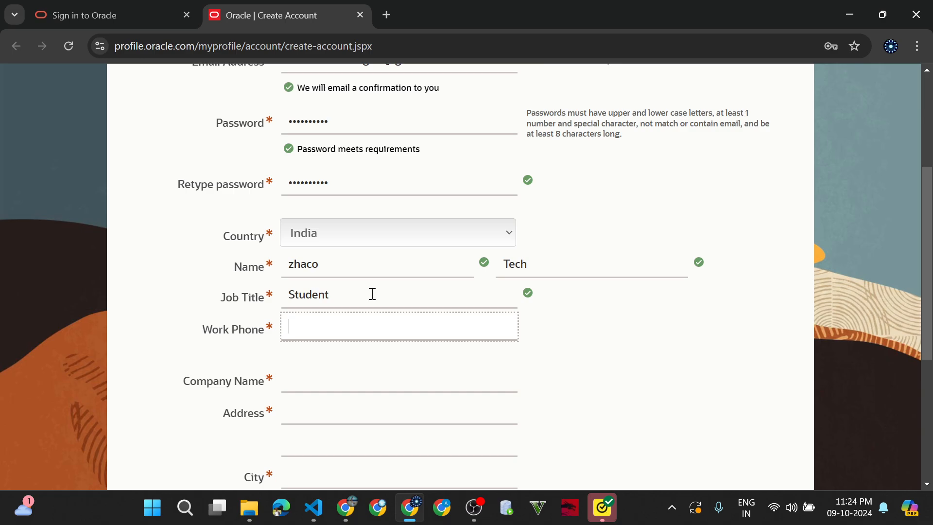
pyautogui.scroll(-3, 372, 294)
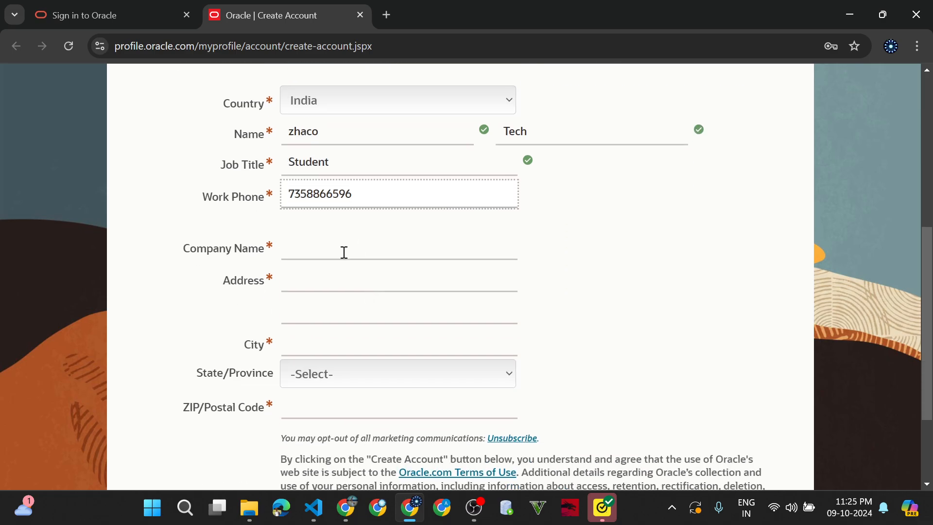
# - Enter the company name and the street address
pyautogui.click(344, 252)
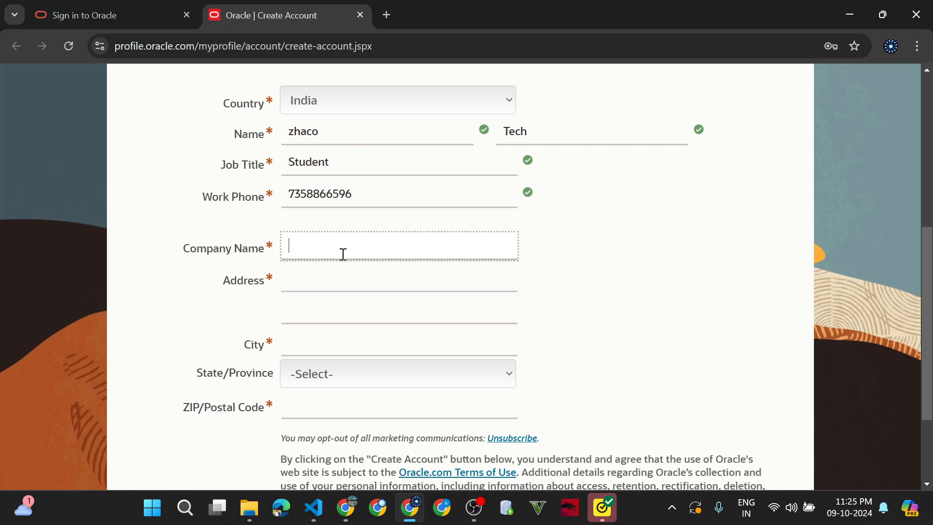
pyautogui.write('Zhaco technologies')
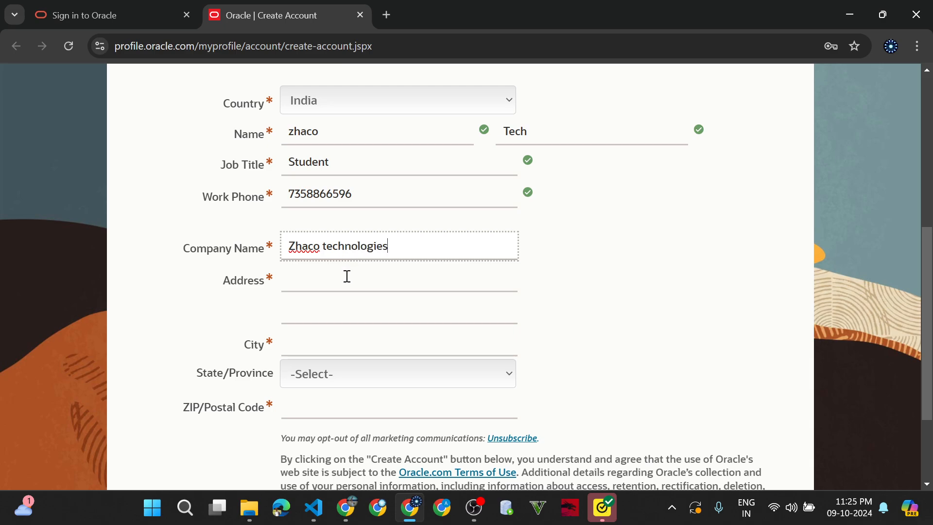
pyautogui.click(347, 276)
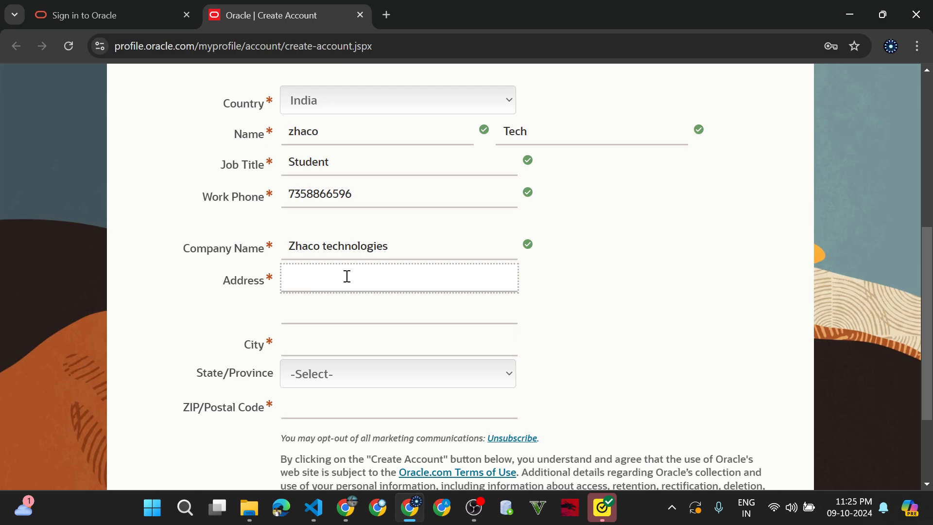
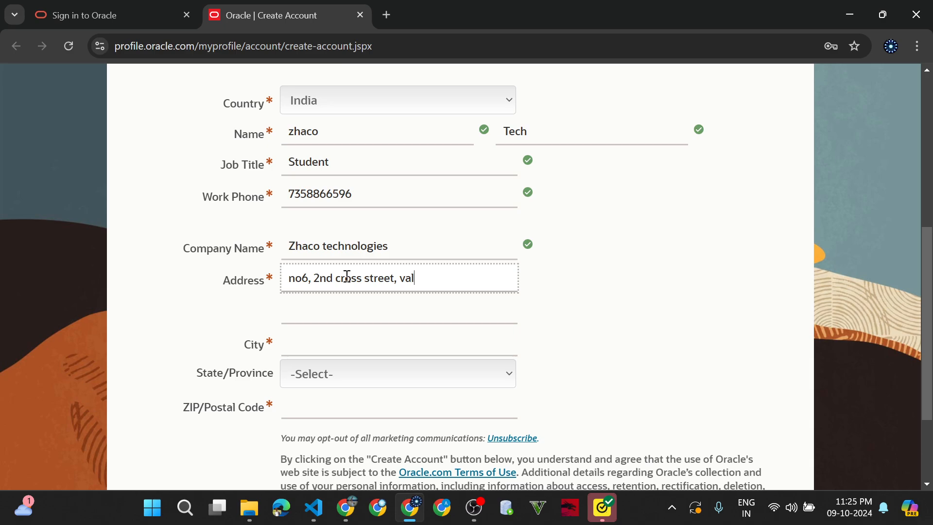
# - Enter the city, choose Tamil Nadu as the state, and fill in the ZIP code
pyautogui.click(329, 344)
pyautogui.write('c')
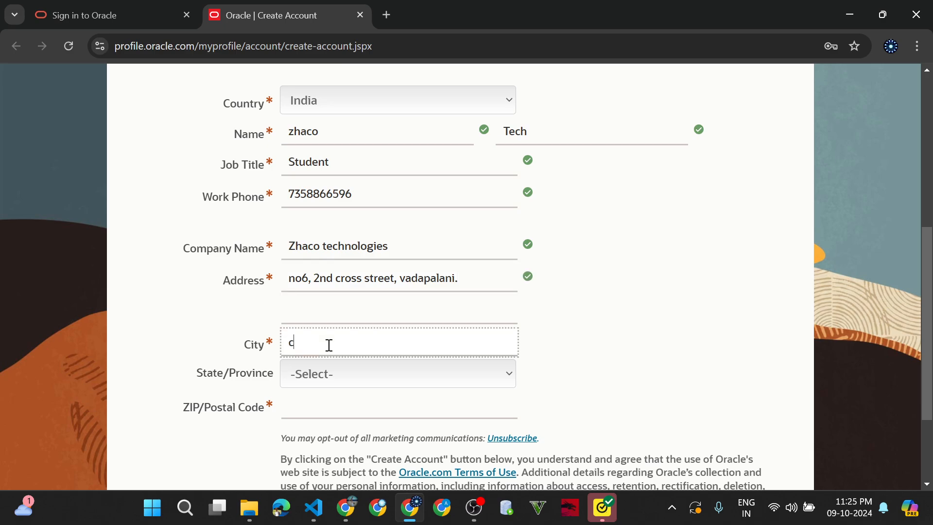
pyautogui.write('hennai')
pyautogui.scroll(-2, 328, 344)
pyautogui.click(377, 246)
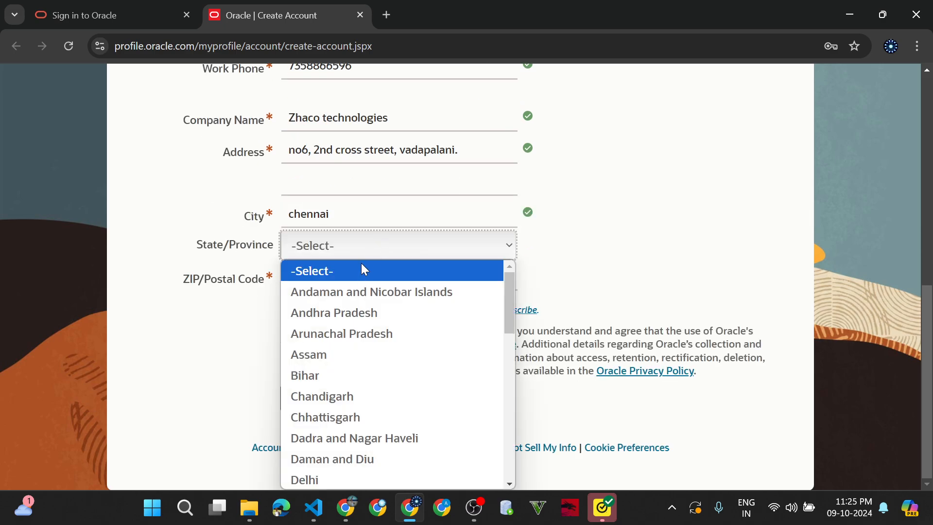
pyautogui.press('t')
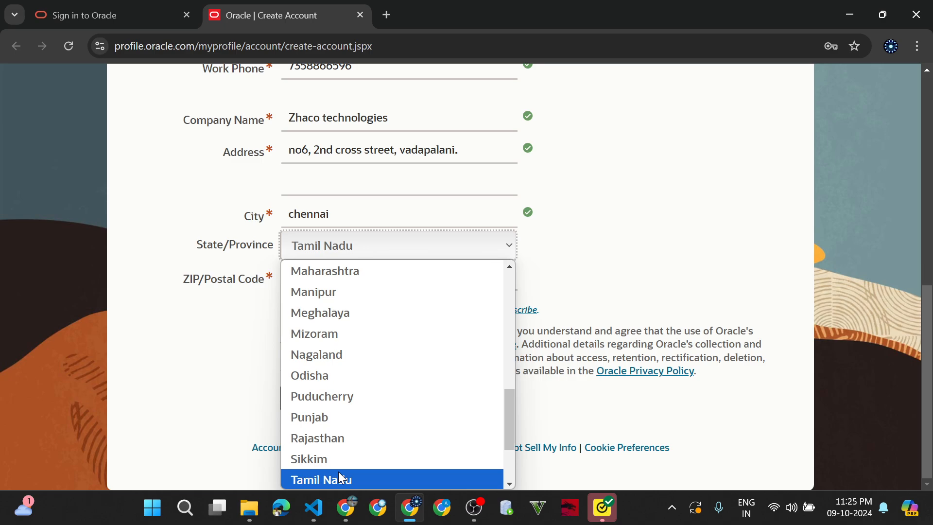
pyautogui.click(339, 479)
pyautogui.click(346, 284)
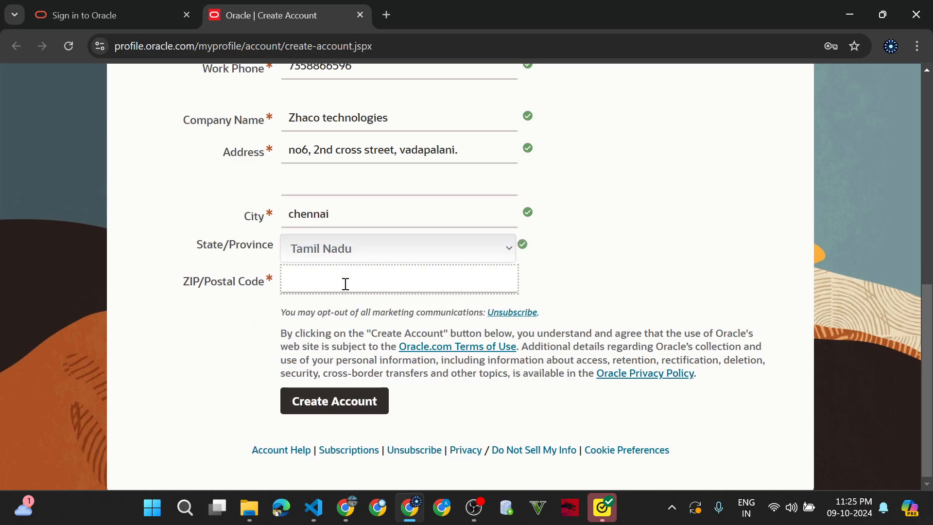
pyautogui.write('600028')
# - Submit the account form, save the password in Chrome, decline saving the address, open a blank tab
pyautogui.click(359, 402)
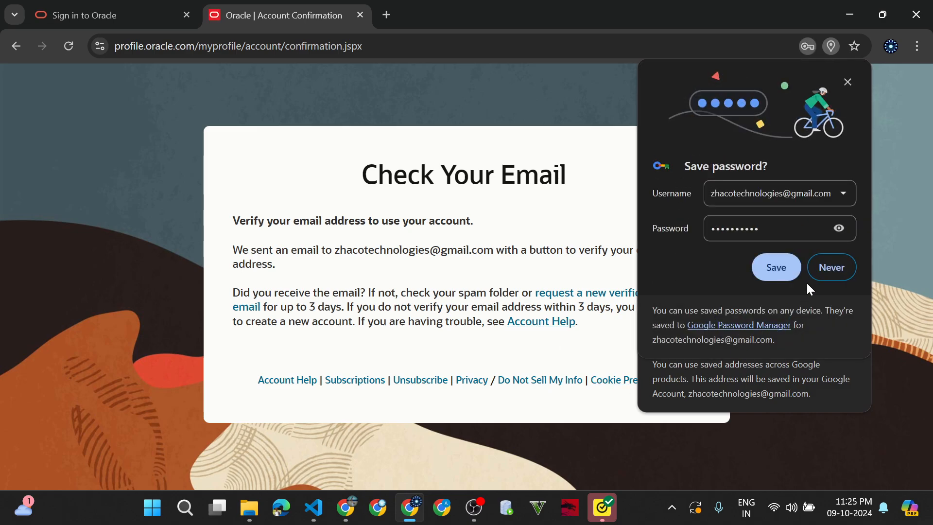
pyautogui.click(778, 277)
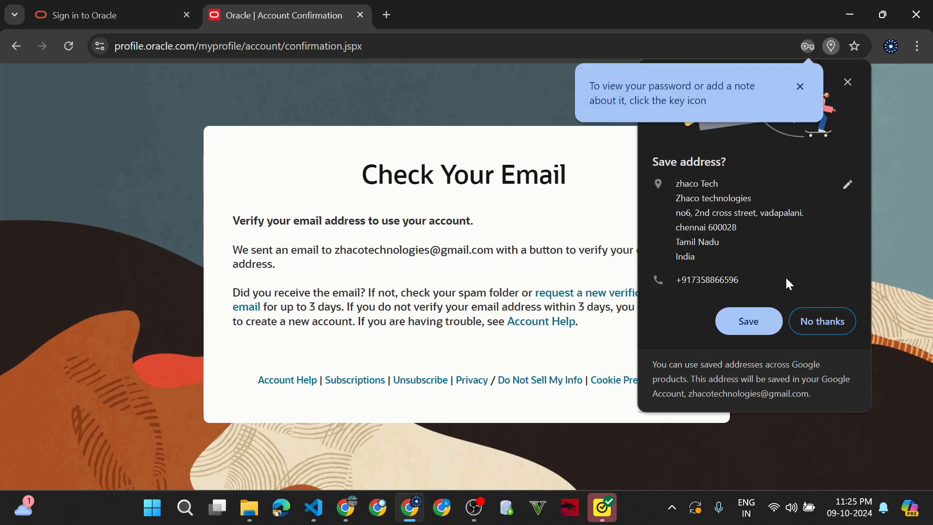
pyautogui.click(837, 323)
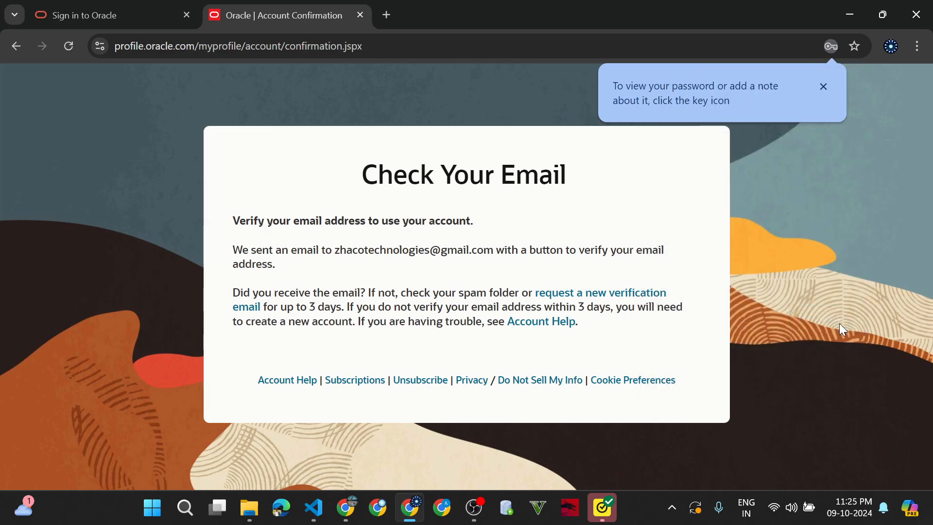
pyautogui.click(388, 14)
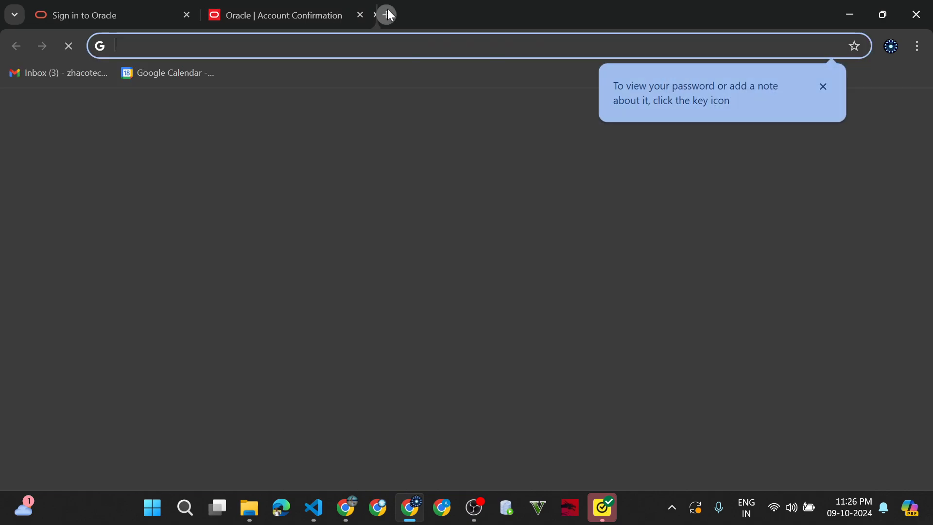
# - Open Oracle's verification e-mail in the Gmail inbox and confirm the email address
pyautogui.click(189, 368)
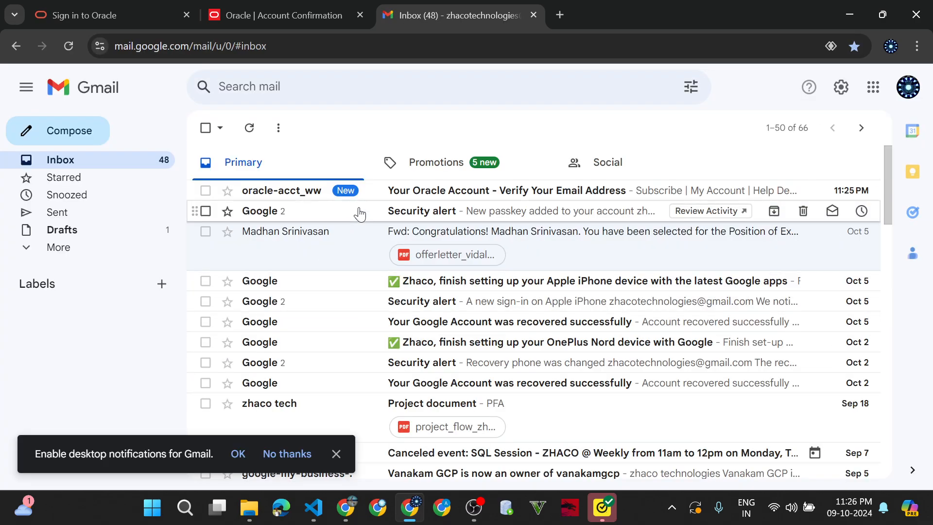
pyautogui.click(418, 189)
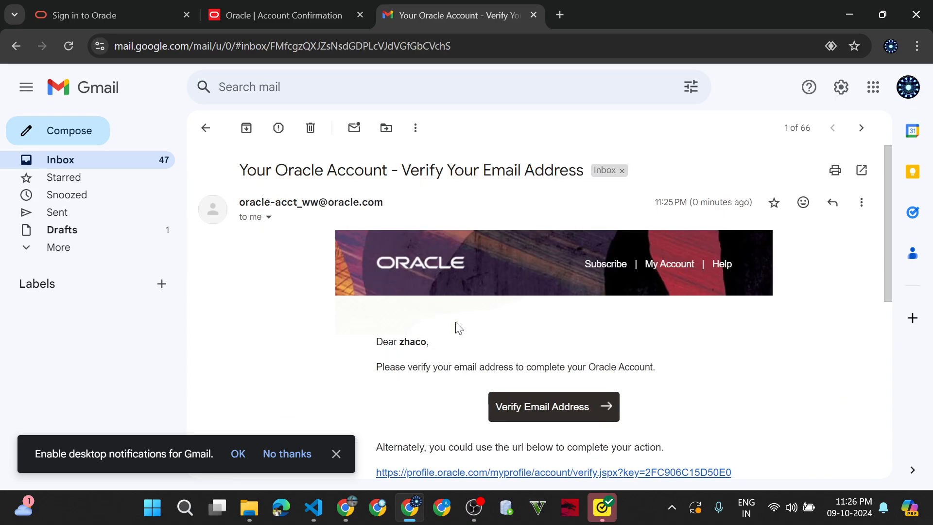
pyautogui.scroll(-3, 459, 328)
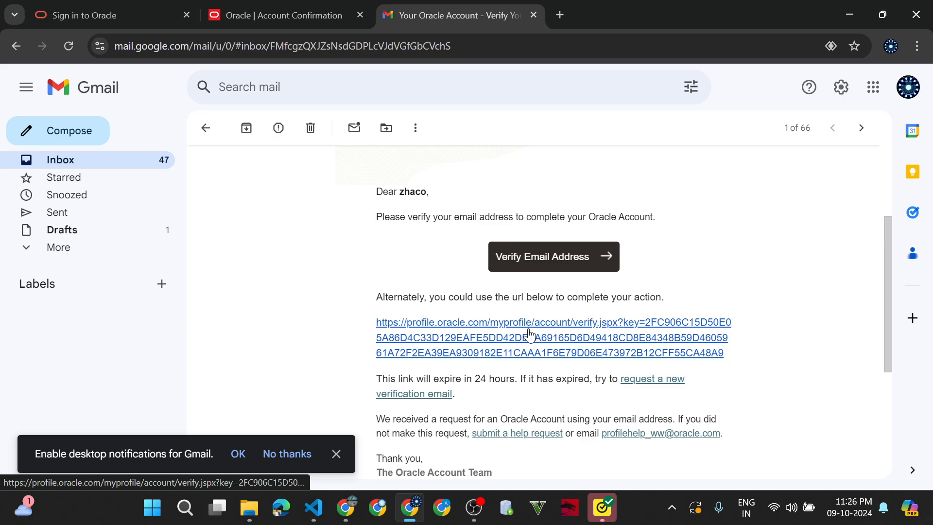
pyautogui.click(552, 267)
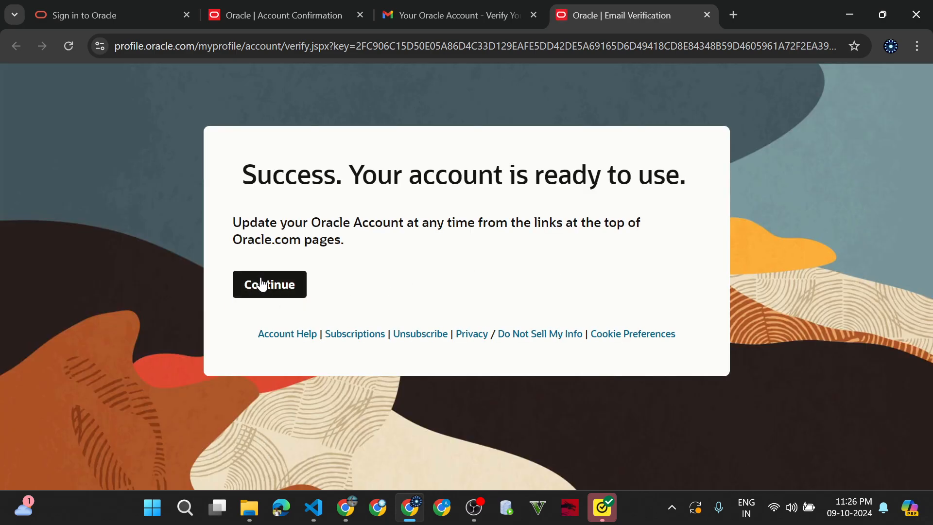
# - Continue past the success page, dismiss the country popup, close the oracle.com tab, open a new tab
pyautogui.click(262, 284)
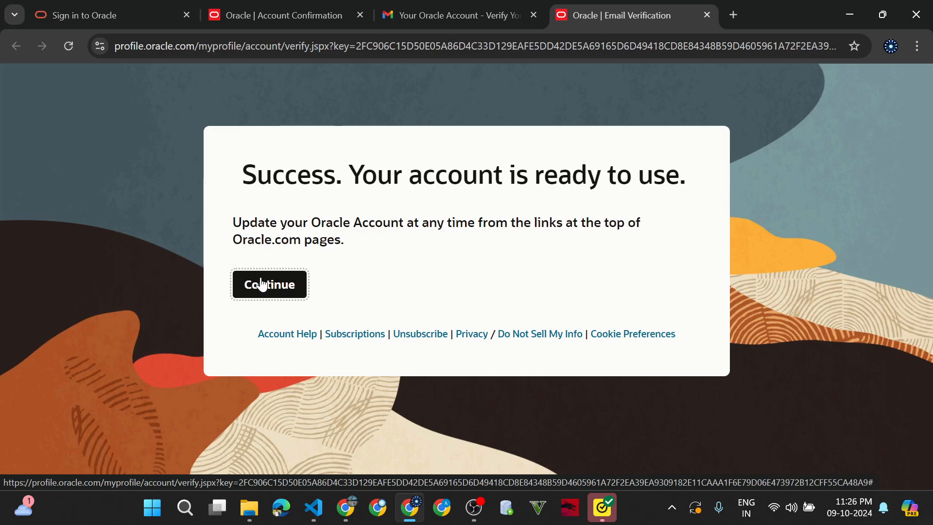
pyautogui.click(262, 284)
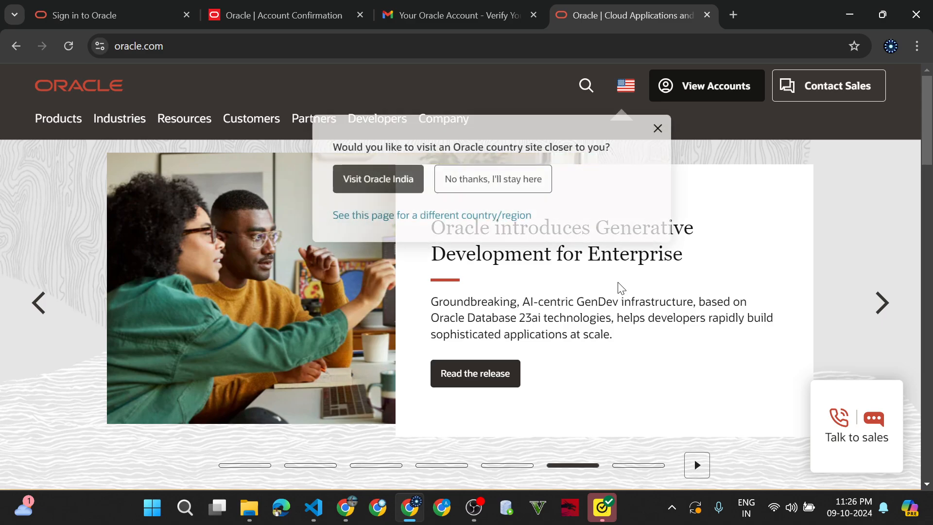
pyautogui.click(657, 130)
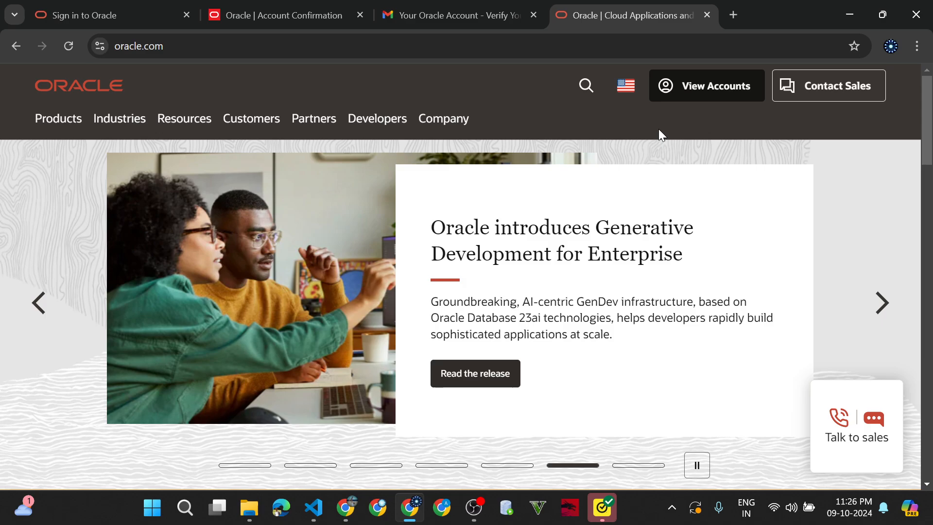
pyautogui.click(703, 15)
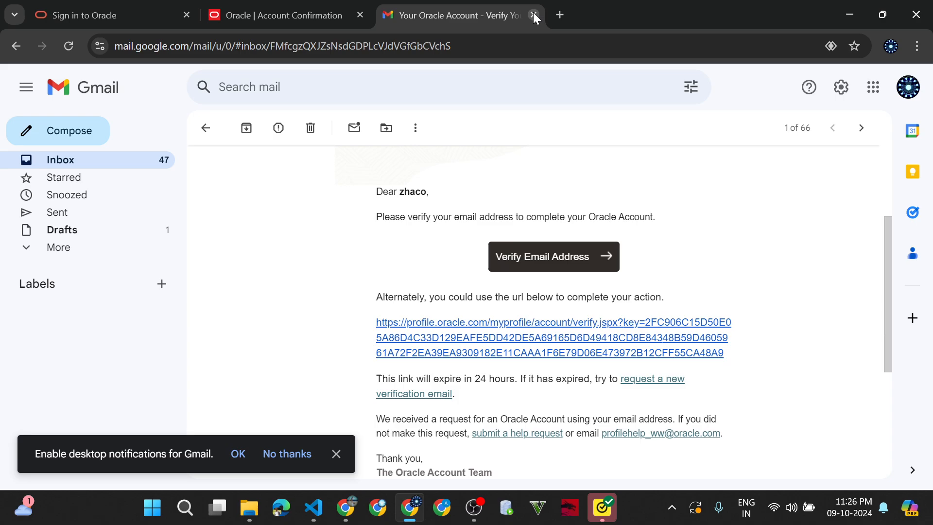
pyautogui.click(139, 6)
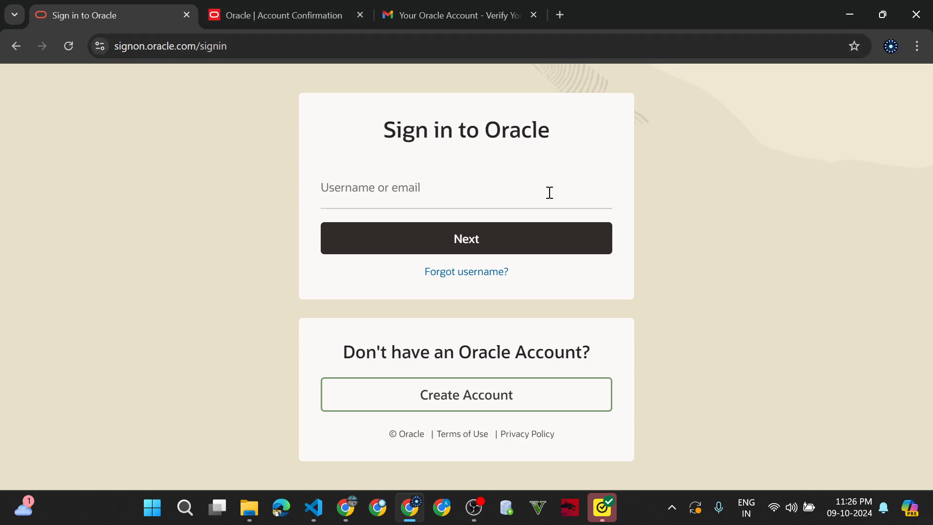
pyautogui.click(560, 15)
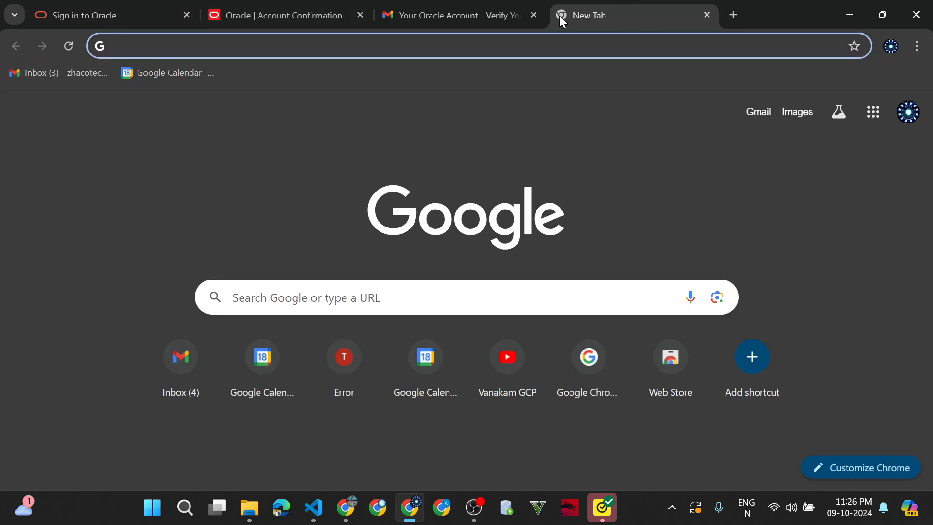
# - Search 'oracle live' again, open Oracle Live SQL, and go to its Sign In page
pyautogui.write('or')
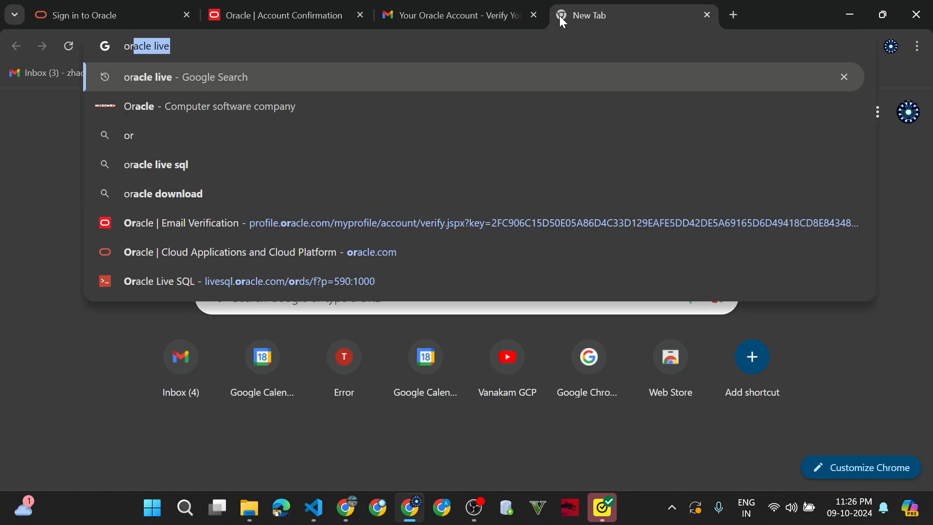
pyautogui.write('acle live')
pyautogui.press('Return')
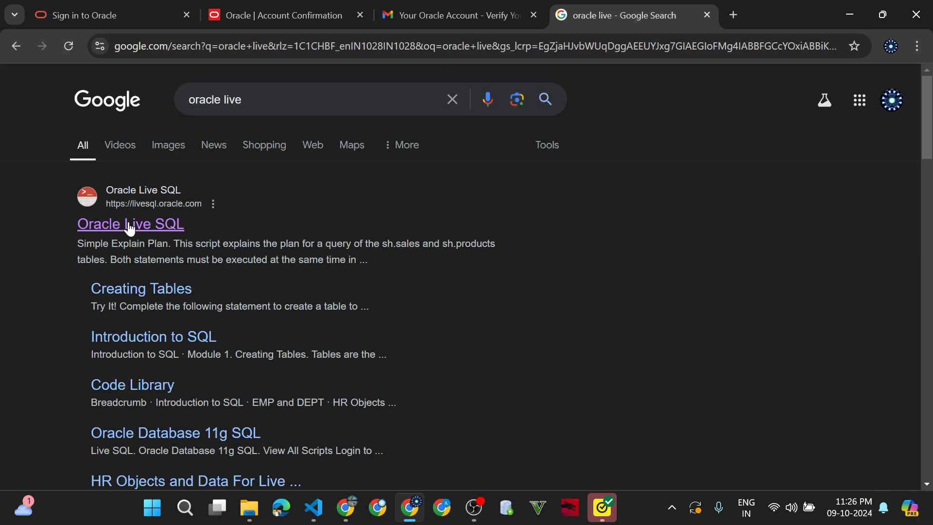
pyautogui.click(130, 226)
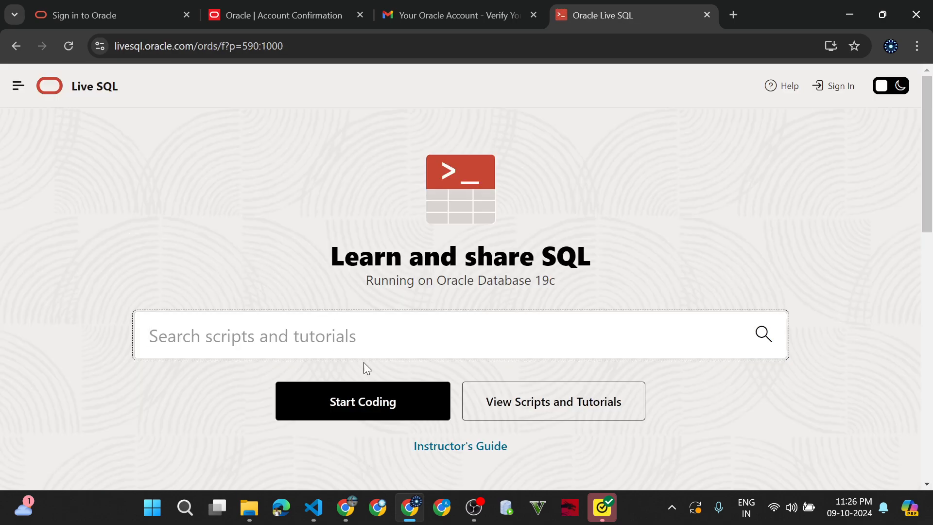
pyautogui.scroll(-2, 364, 364)
pyautogui.scroll(2, 363, 362)
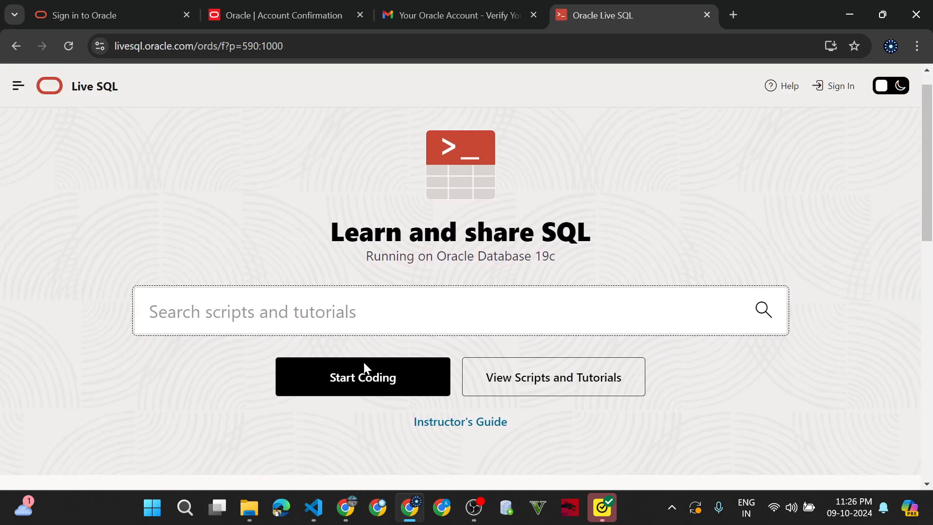
pyautogui.click(847, 86)
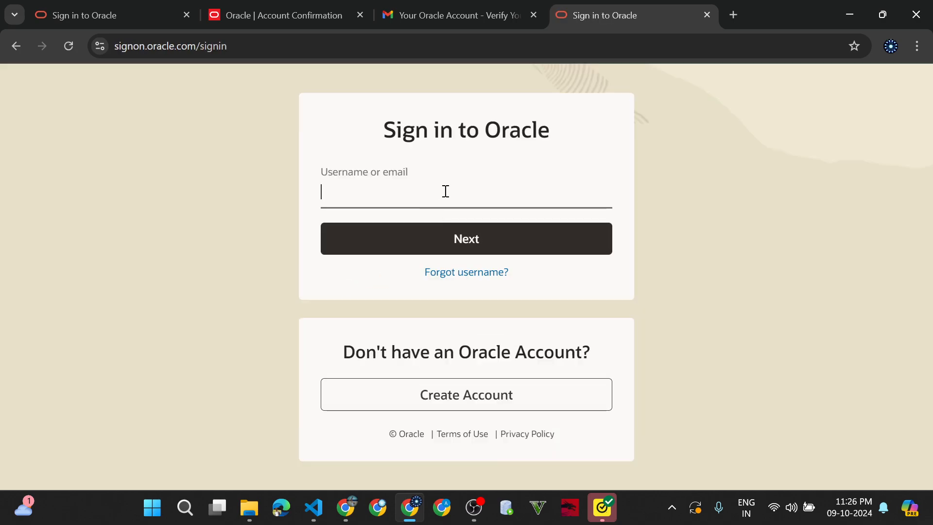
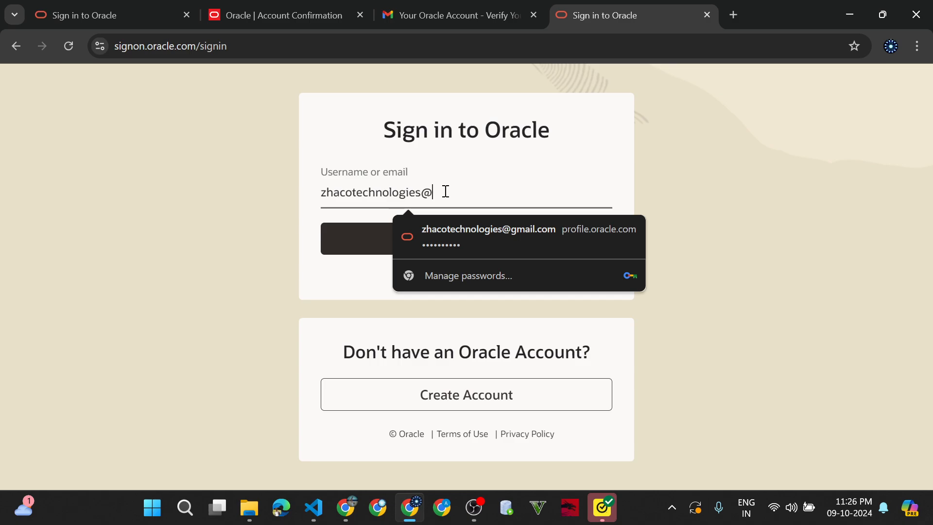
# - Sign in to Oracle with the new account's email address and password
pyautogui.click(378, 232)
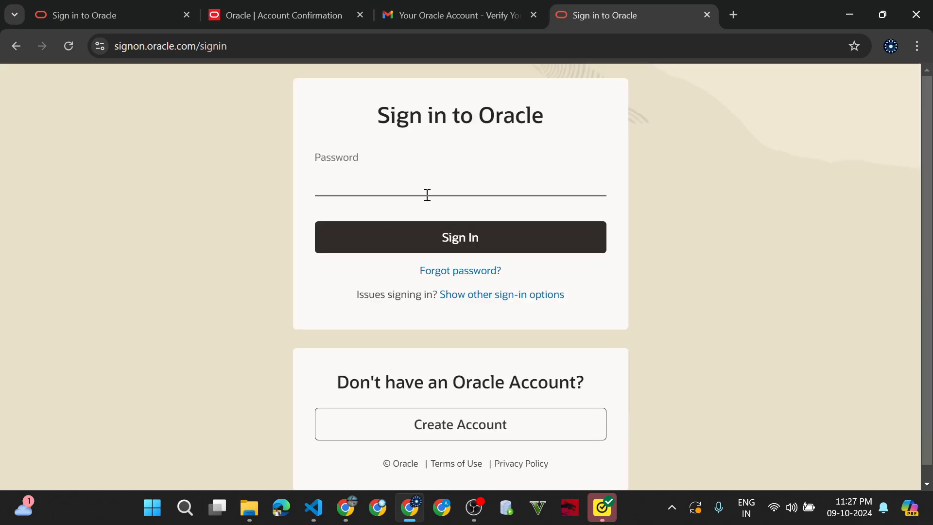
pyautogui.write('•')
pyautogui.write('•••••••••')
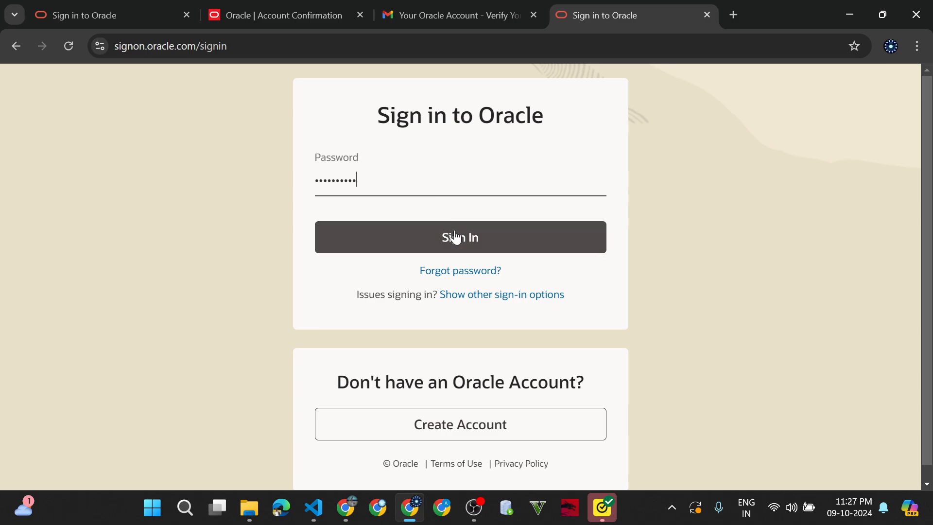
pyautogui.click(454, 236)
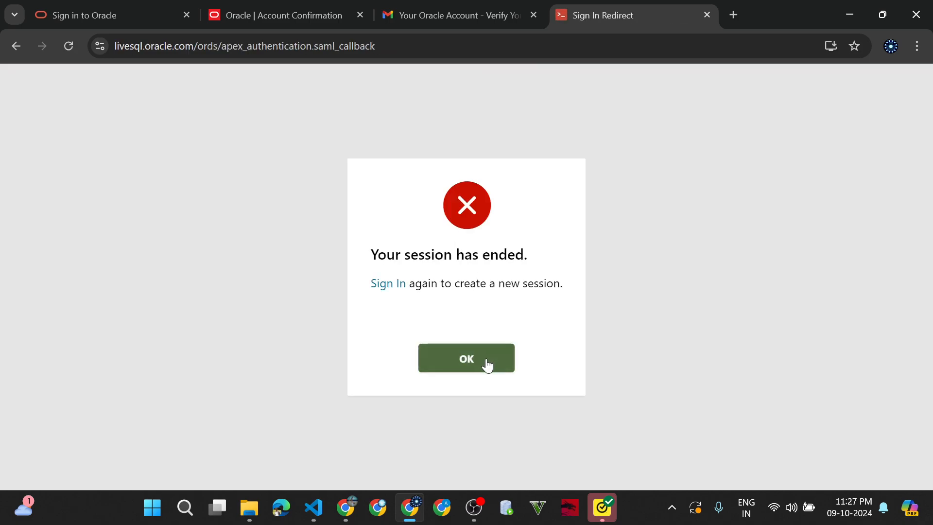
# - Dismiss the 'Your session has ended' notice and reload the sign-in page
pyautogui.click(470, 356)
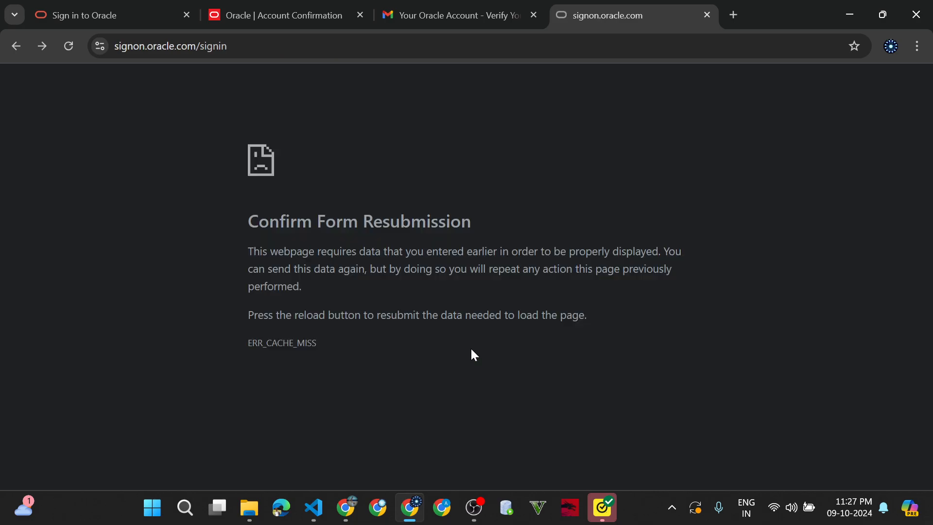
pyautogui.click(257, 58)
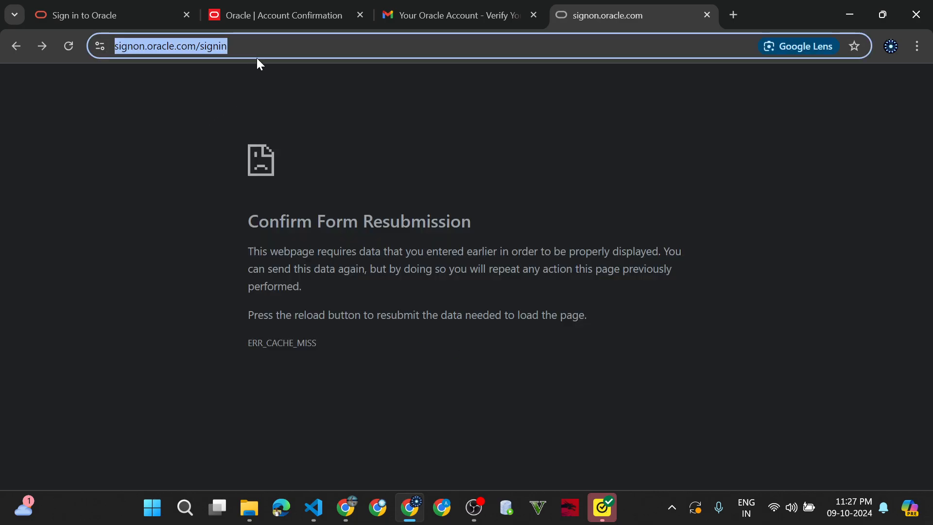
pyautogui.press('Return')
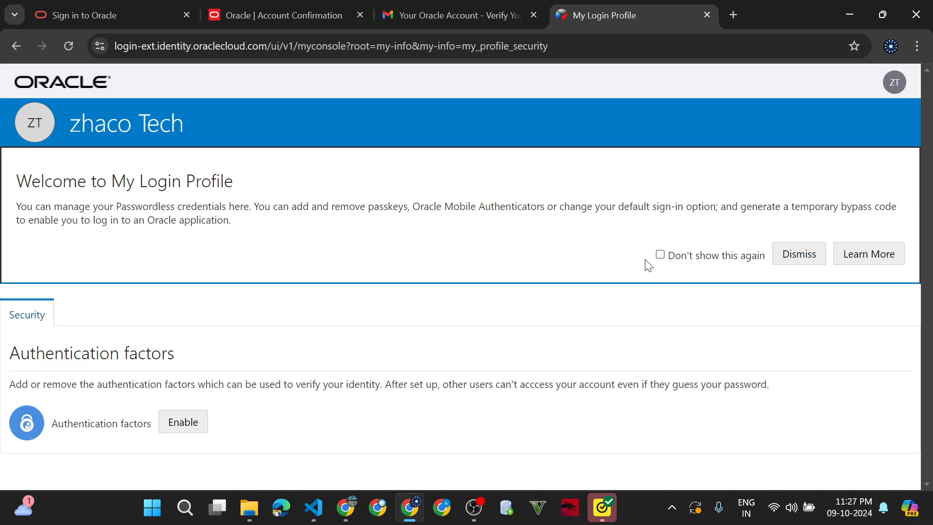
# - Retry signing in on the first Sign in to Oracle tab with the account email and password
pyautogui.click(156, 9)
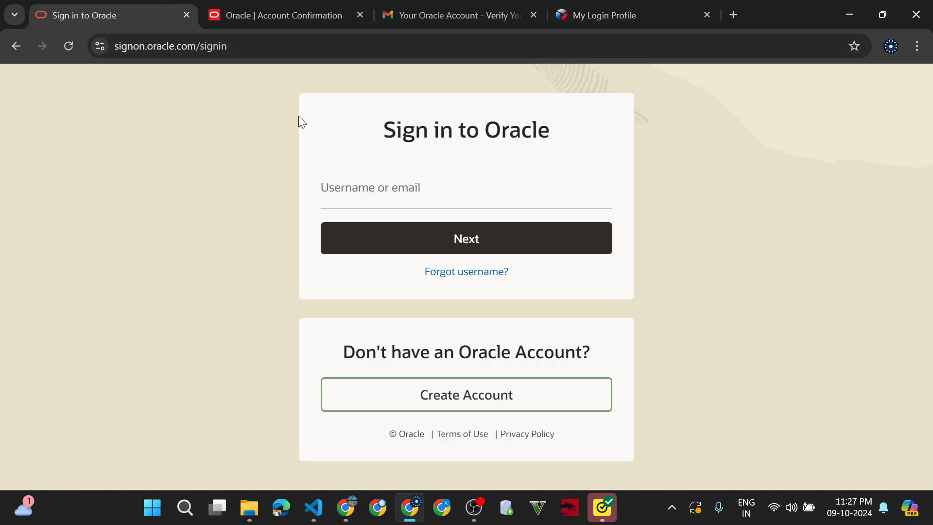
pyautogui.click(402, 197)
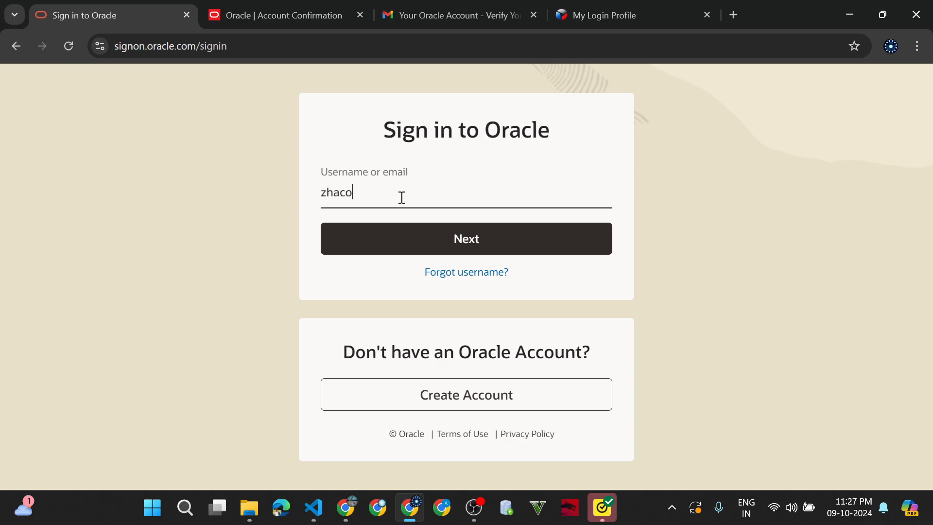
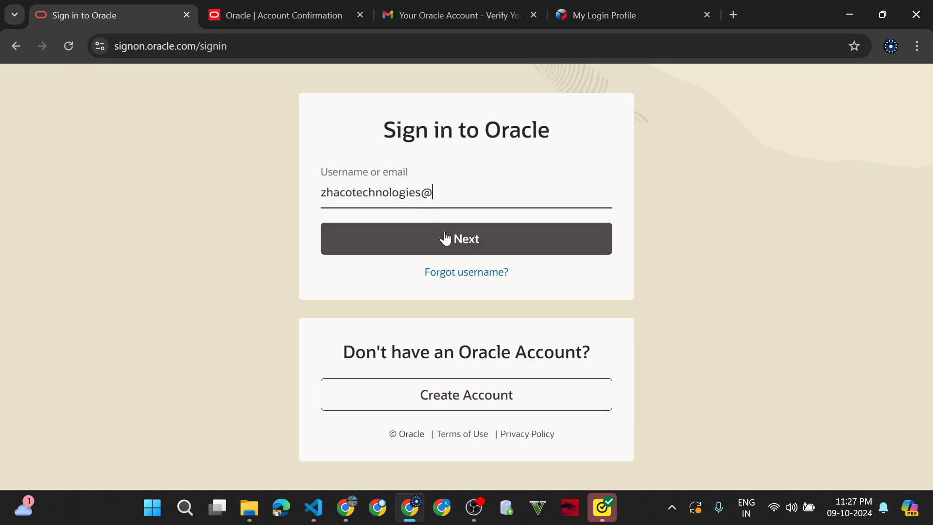
pyautogui.click(445, 238)
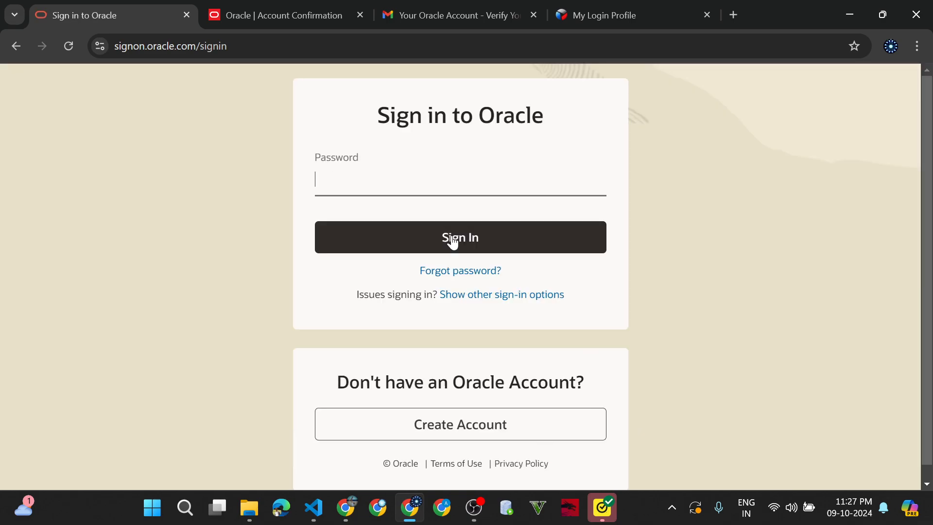
pyautogui.hotkey('ctrl', 'a')
pyautogui.hotkey('ctrl', 'v')
pyautogui.write('1')
pyautogui.press('Return')
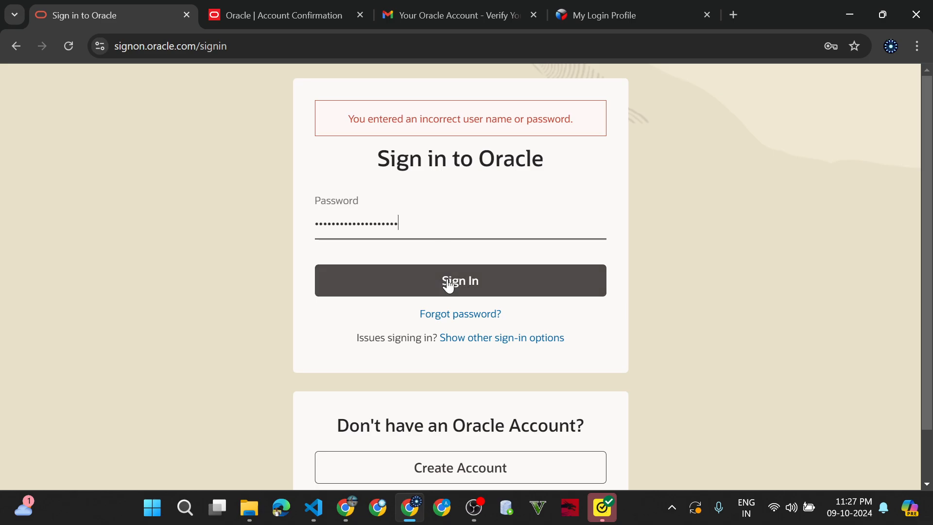
# - Check the incorrect user name or password error and return to the My Login Profile tab
pyautogui.scroll(-1, 453, 319)
pyautogui.scroll(1, 453, 319)
pyautogui.click(595, 10)
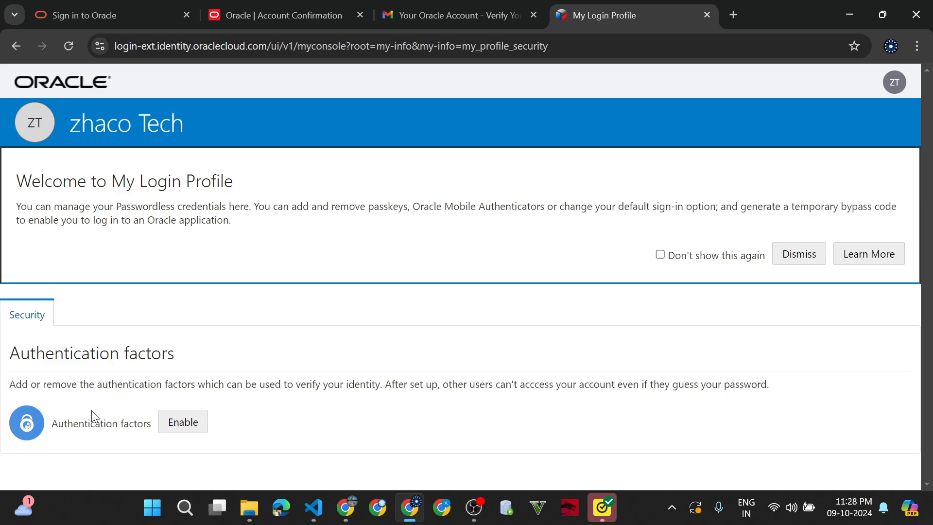
# - Review the available authentication factor options, then close the My Login Profile page
pyautogui.click(166, 423)
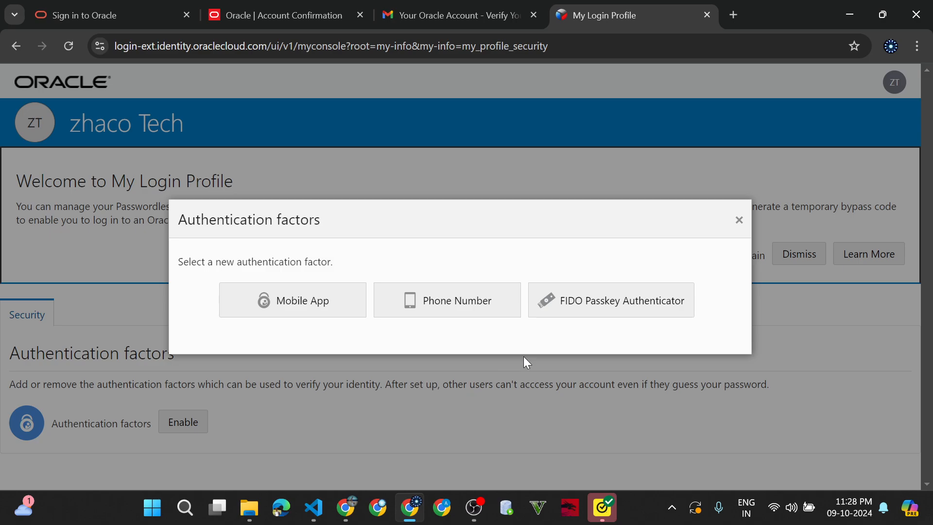
pyautogui.click(739, 221)
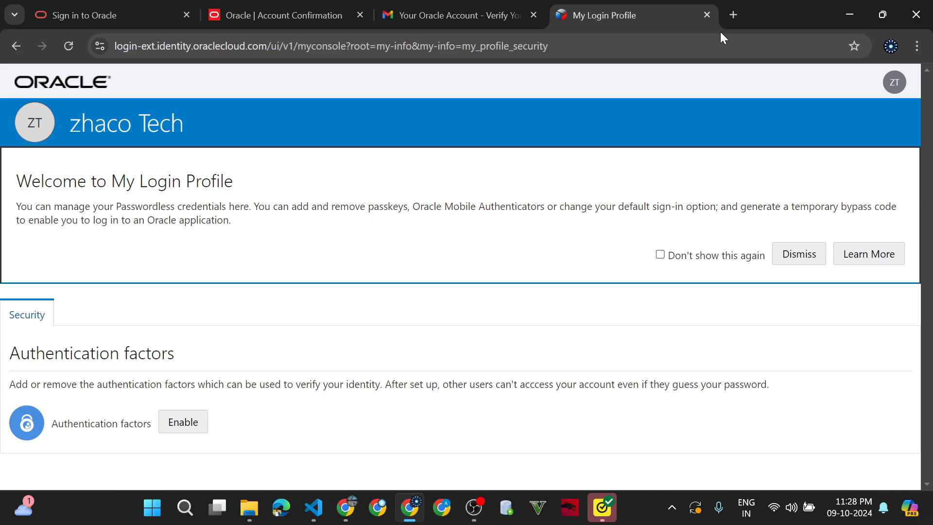
pyautogui.click(705, 16)
# - Go back twice in the sign-in tab to reach the Oracle Live SQL home page
pyautogui.click(83, 5)
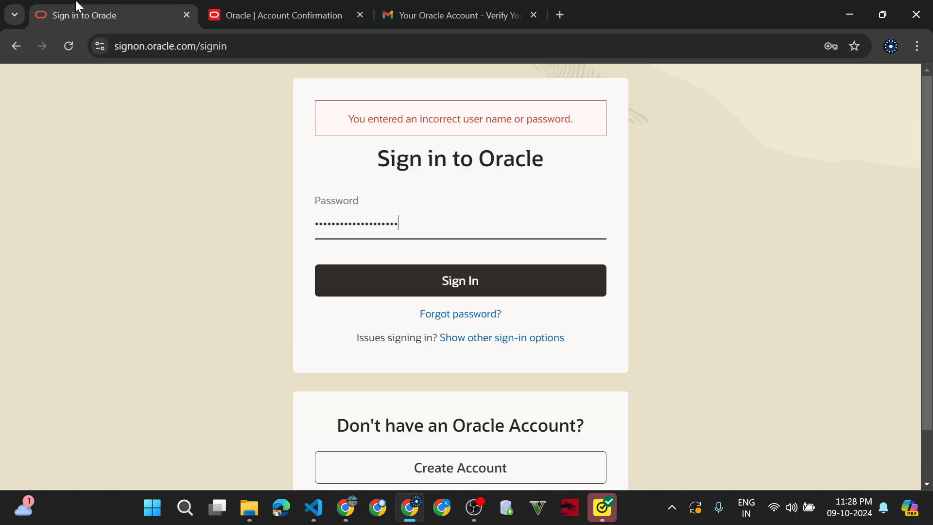
pyautogui.hscroll(-5, 302, 269)
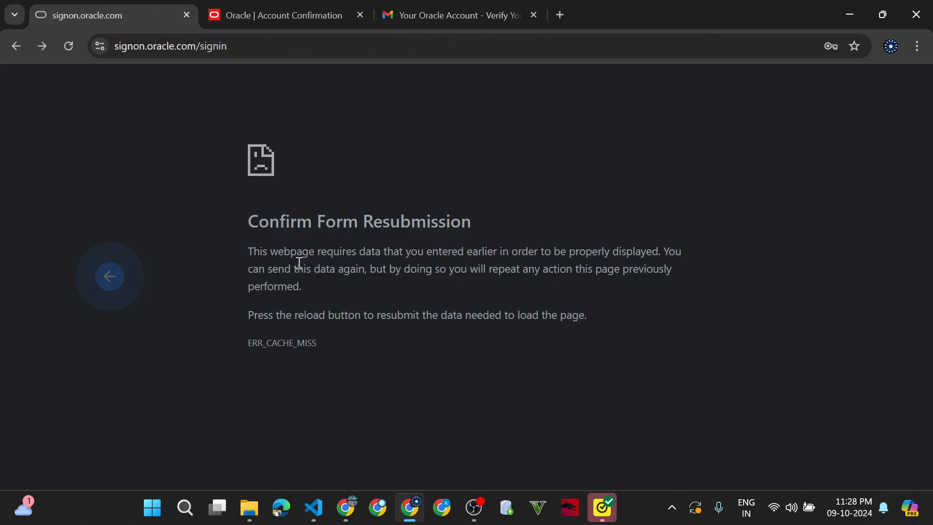
pyautogui.hscroll(-5, 73, 152)
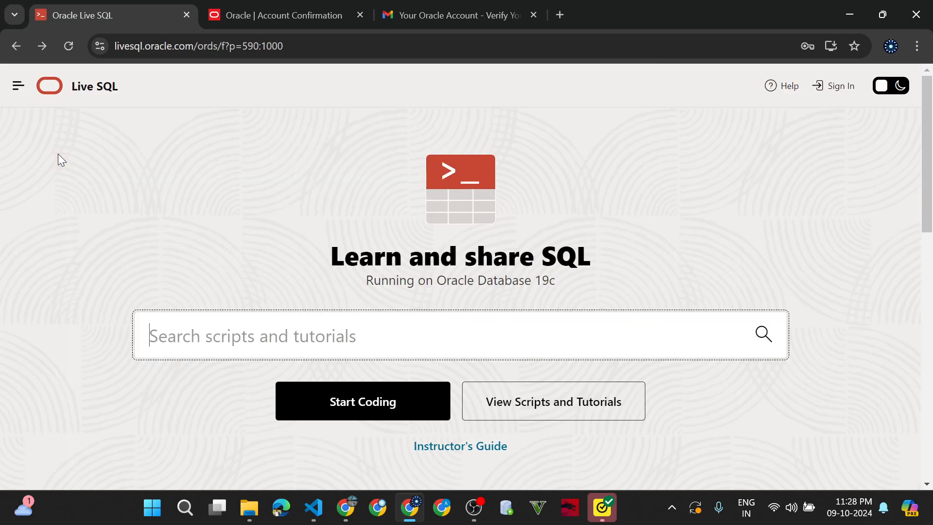
# - Start Live SQL sign-in from the home page, retrying through the session-ended page
pyautogui.click(834, 91)
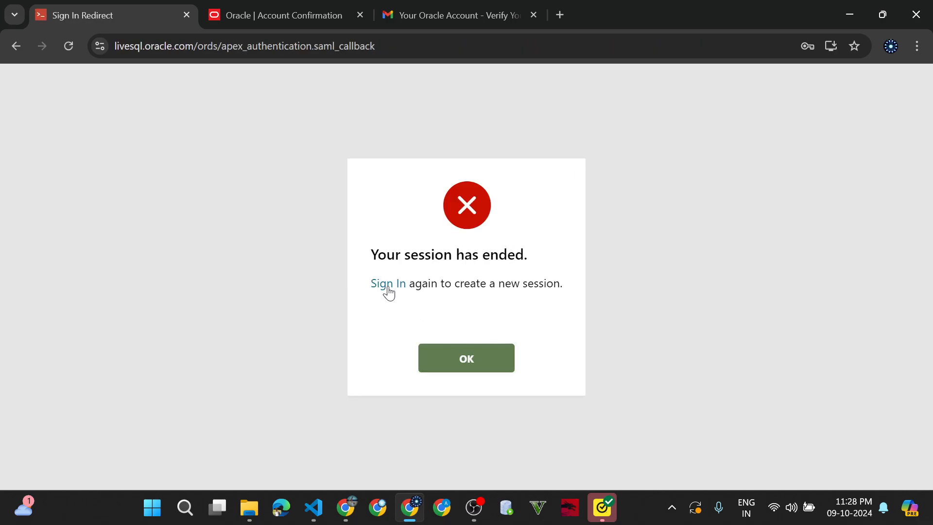
pyautogui.click(387, 285)
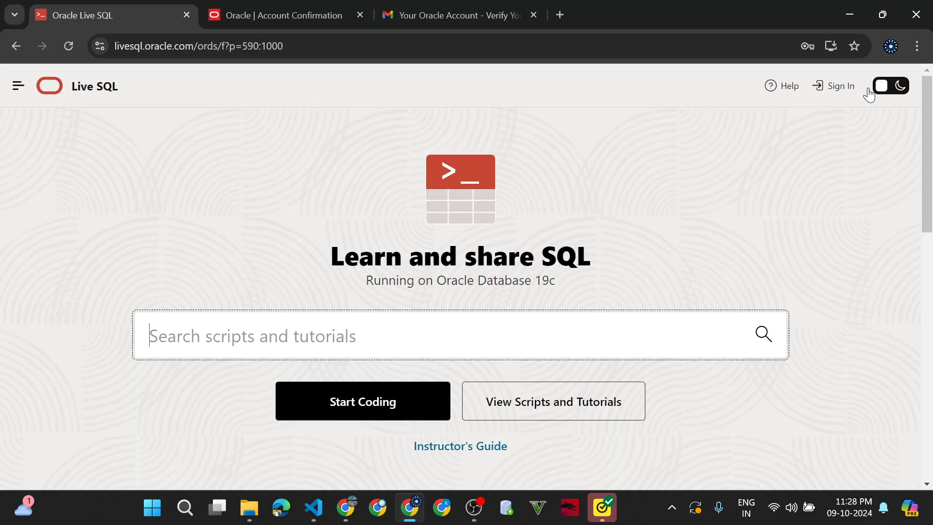
pyautogui.click(825, 92)
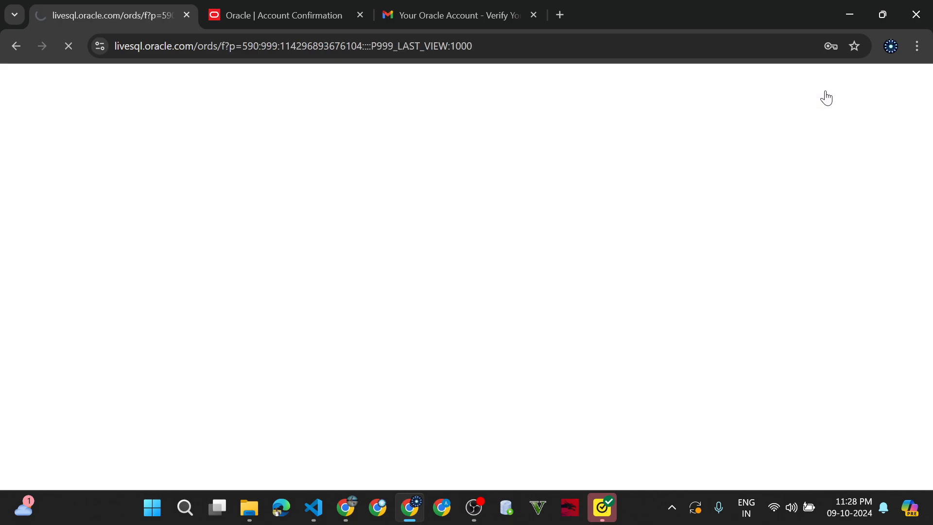